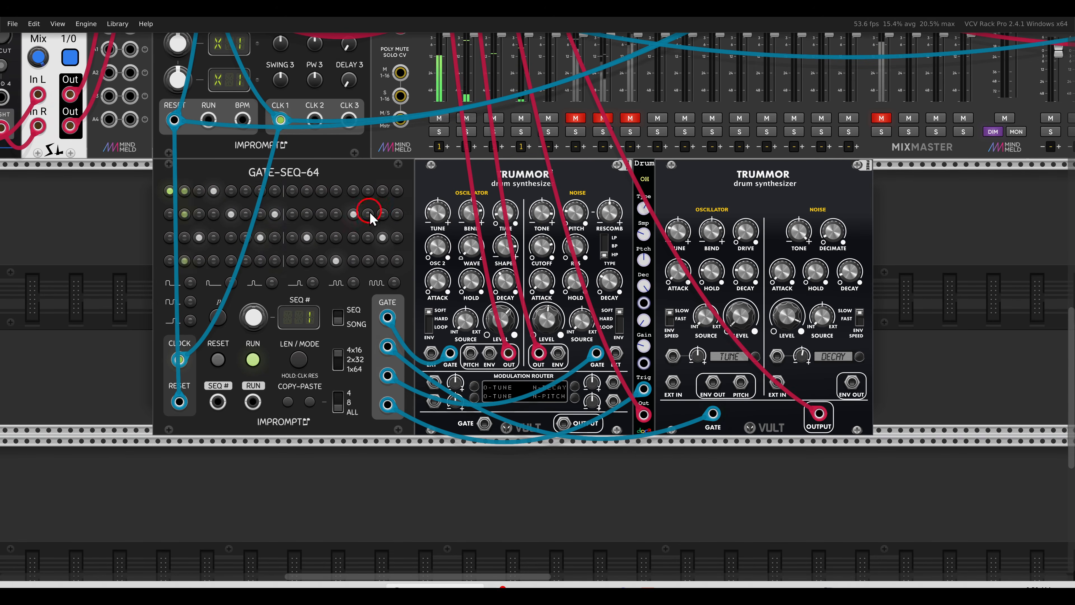
Adjust four drum-section cables, then briefly unmute and re-mute the drum group
left_click_drag(308, 149, 320, 168)
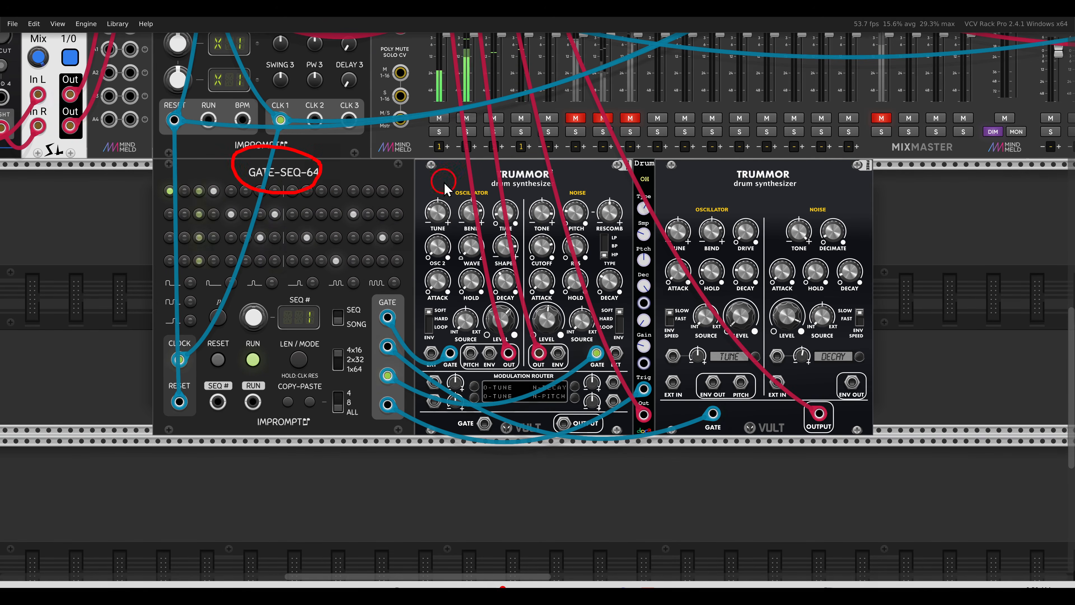
mouse_move(550, 159)
left_mouse_down()
mouse_move(506, 163)
mouse_move(545, 197)
mouse_move(552, 167)
left_mouse_up()
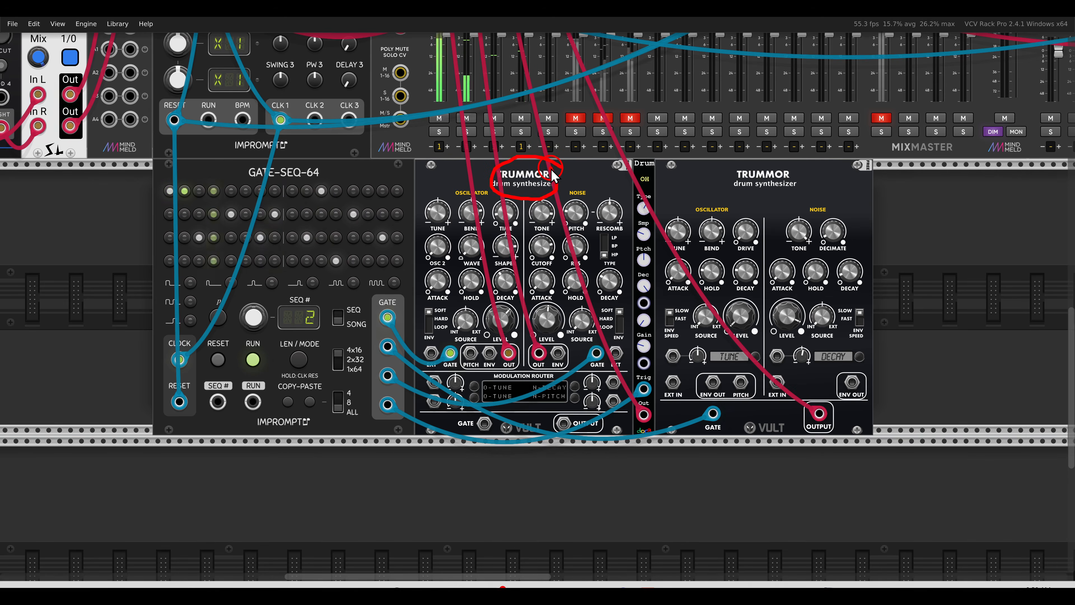
mouse_move(643, 174)
left_mouse_down()
mouse_move(658, 163)
mouse_move(626, 175)
mouse_move(659, 175)
mouse_move(660, 164)
left_mouse_up()
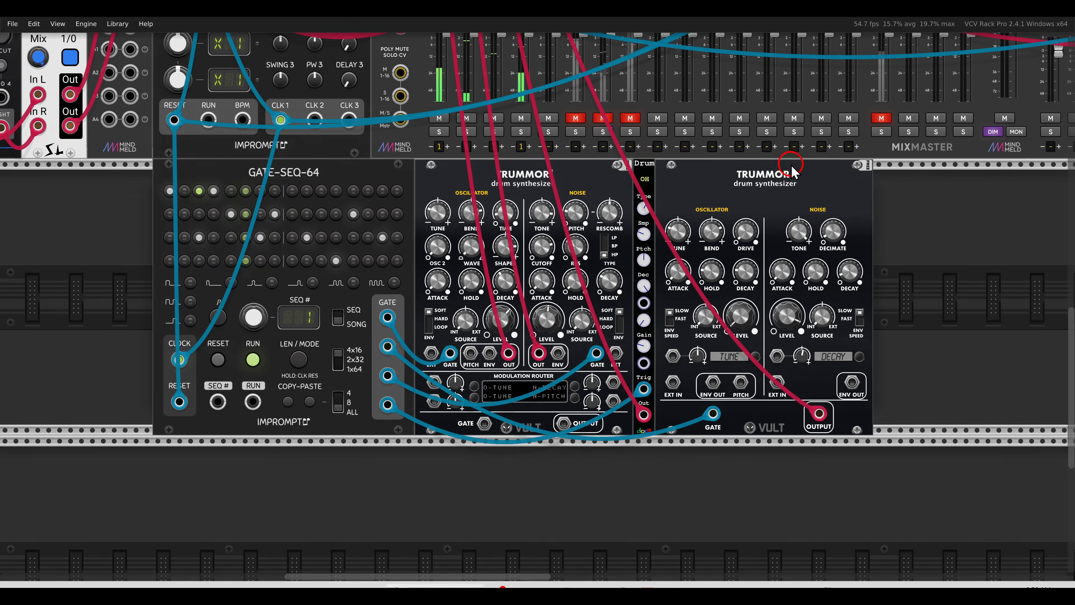
mouse_move(791, 169)
left_mouse_down()
mouse_move(719, 169)
mouse_move(806, 168)
left_mouse_up()
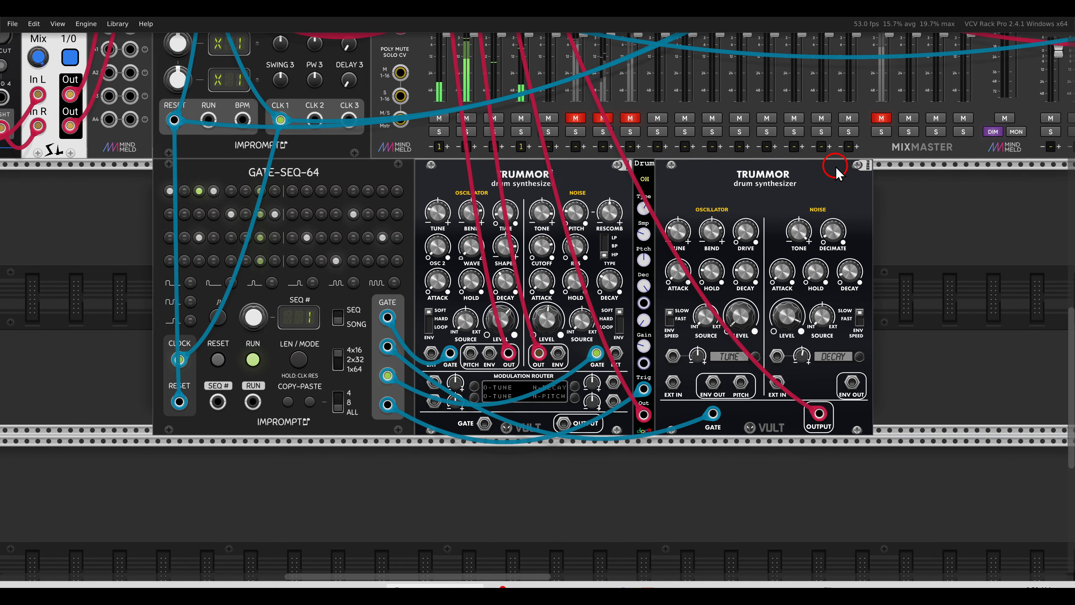
left_click(881, 119)
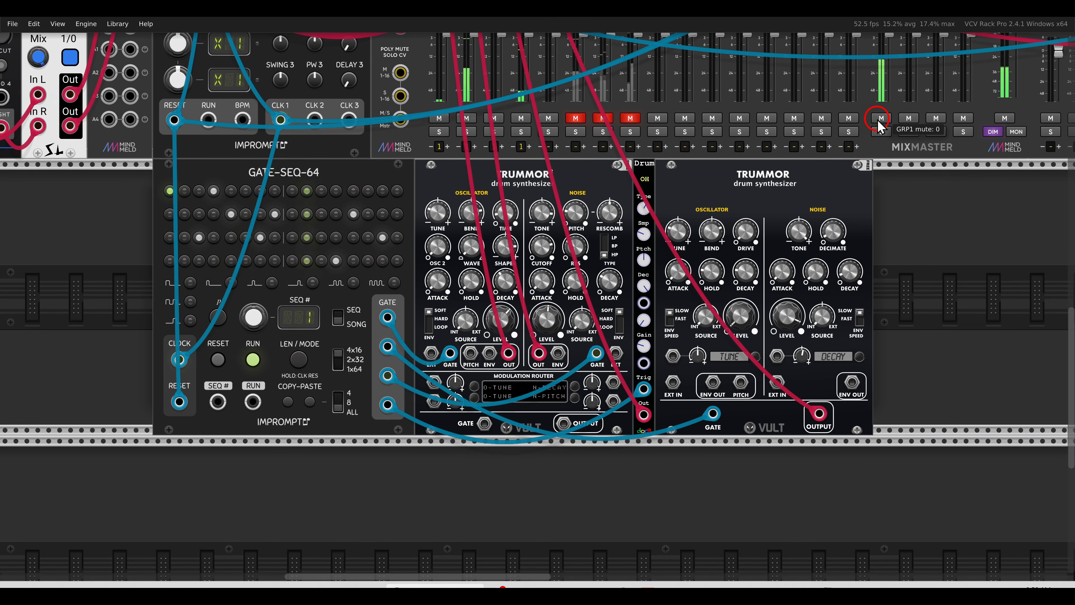
left_click(881, 122)
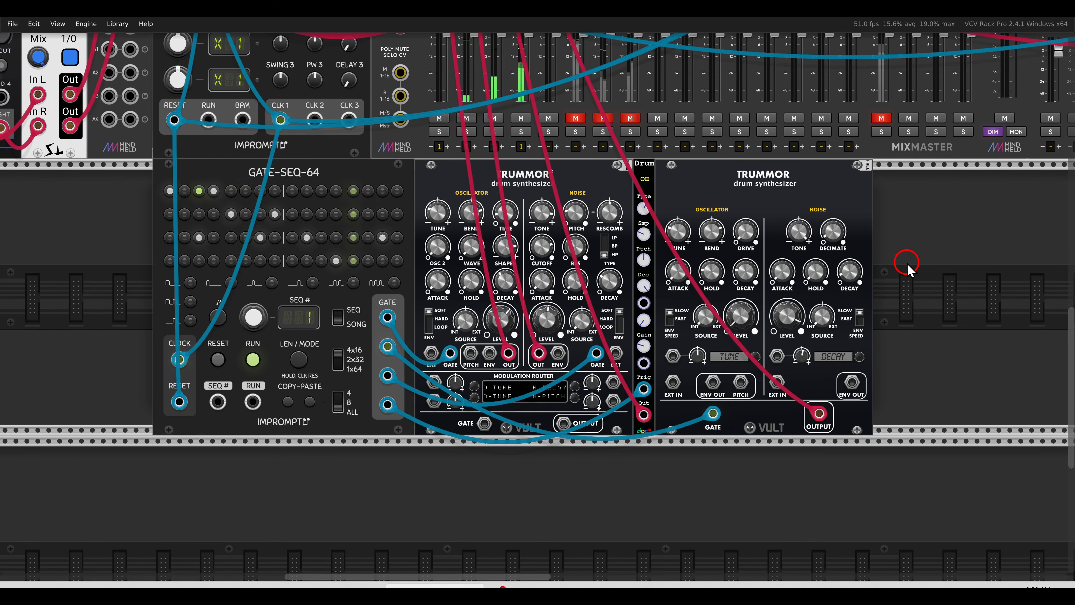
Add a VCA Mix module and cable Trummor drum outputs into its inputs 1 and 4
left_click_drag(919, 290, 693, 288)
right_click(709, 288)
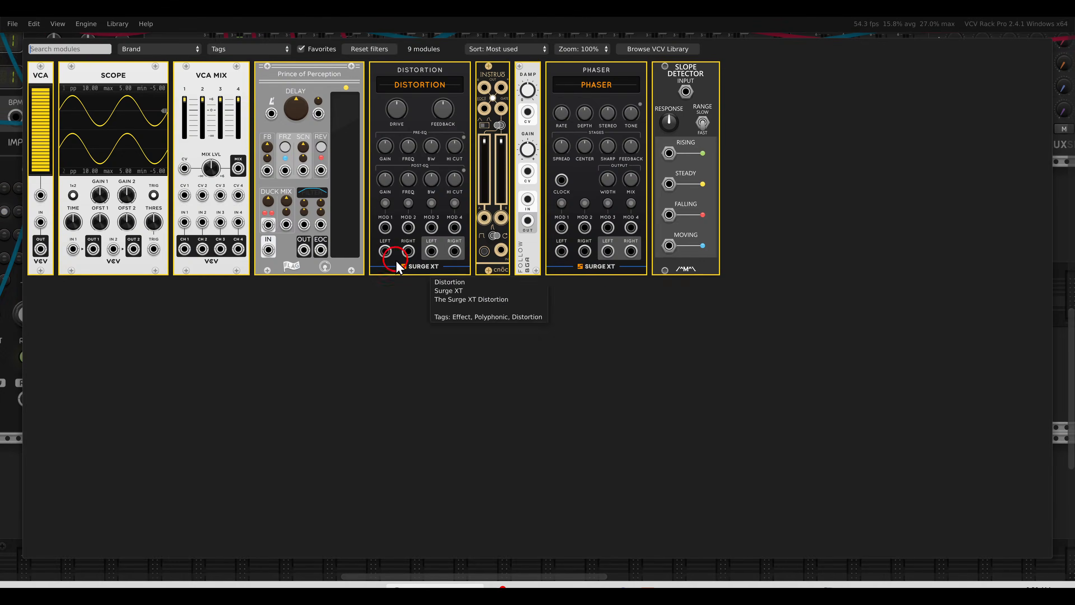
left_click(207, 89)
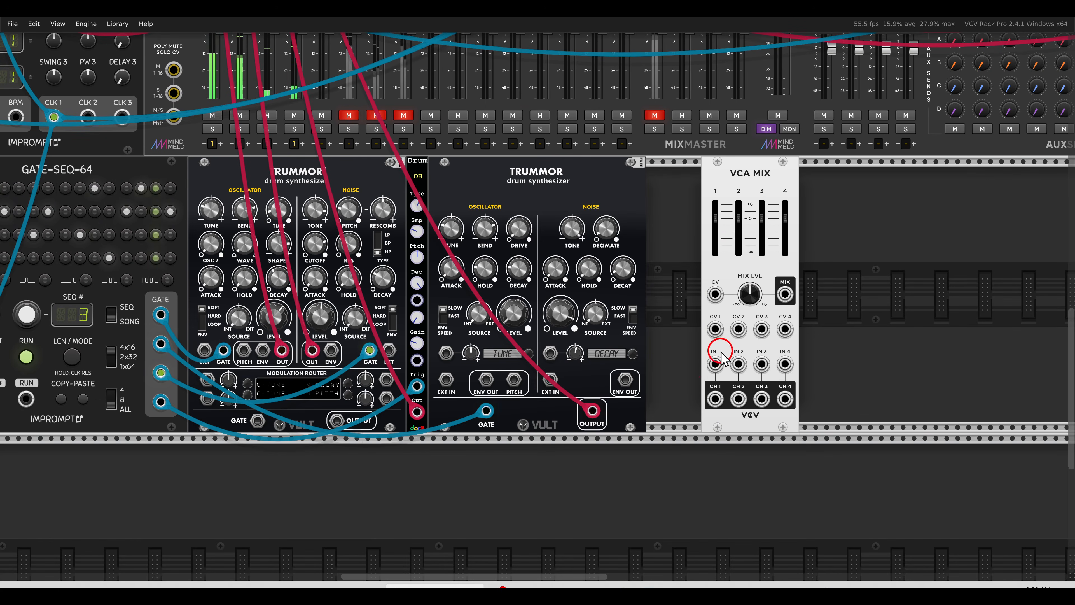
left_click_drag(716, 362, 417, 410)
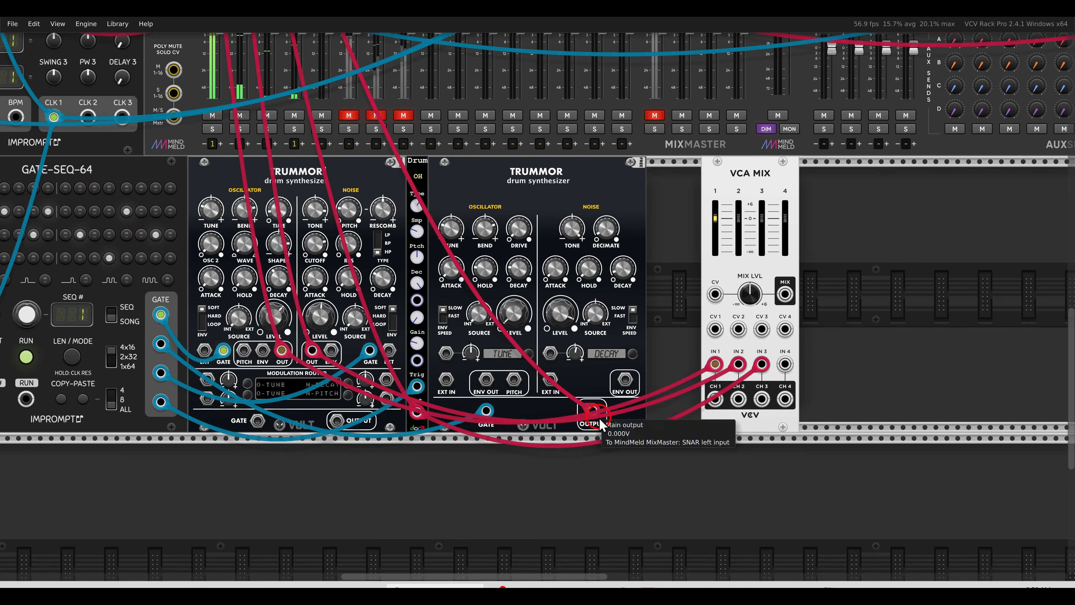
left_click_drag(599, 423, 785, 364)
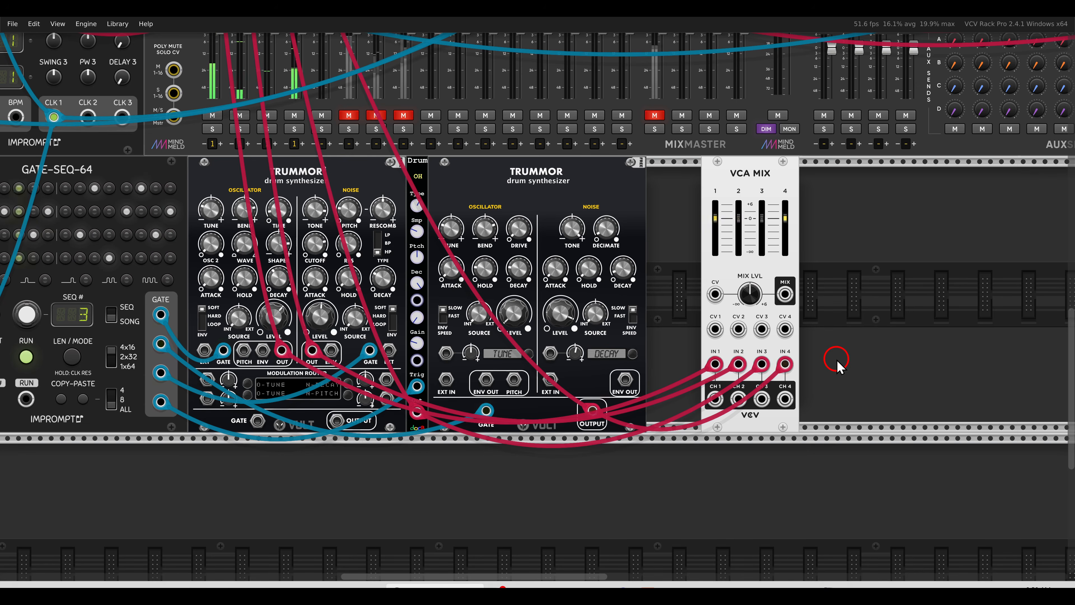
left_click_drag(837, 360, 726, 367)
right_click(732, 343)
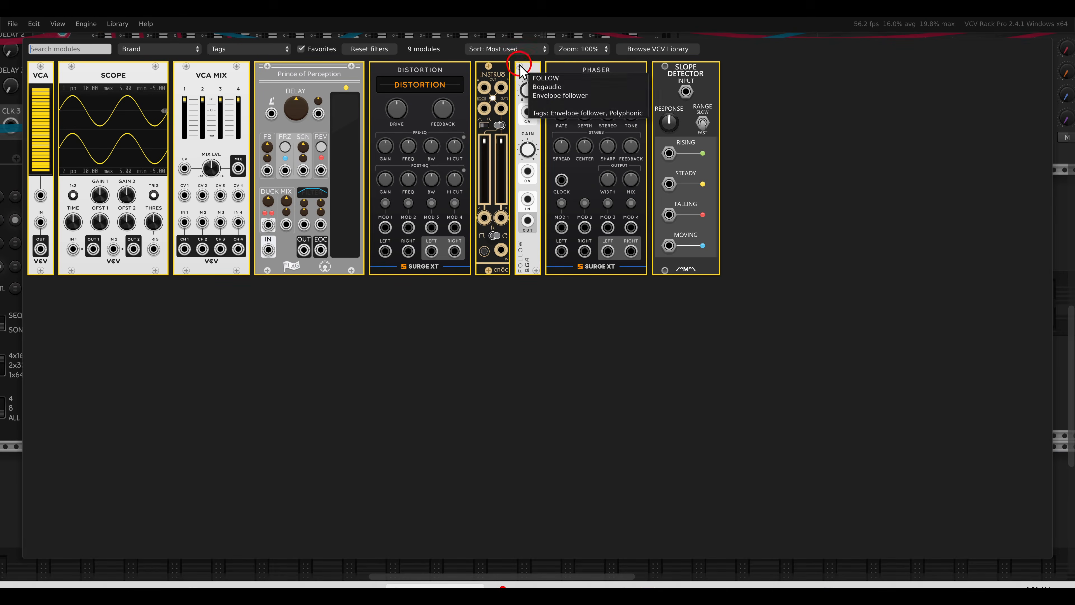
Place a Bogaudio Follow beside VCA Mix and cable the VCA Mix output into it
left_click_drag(521, 71, 713, 249)
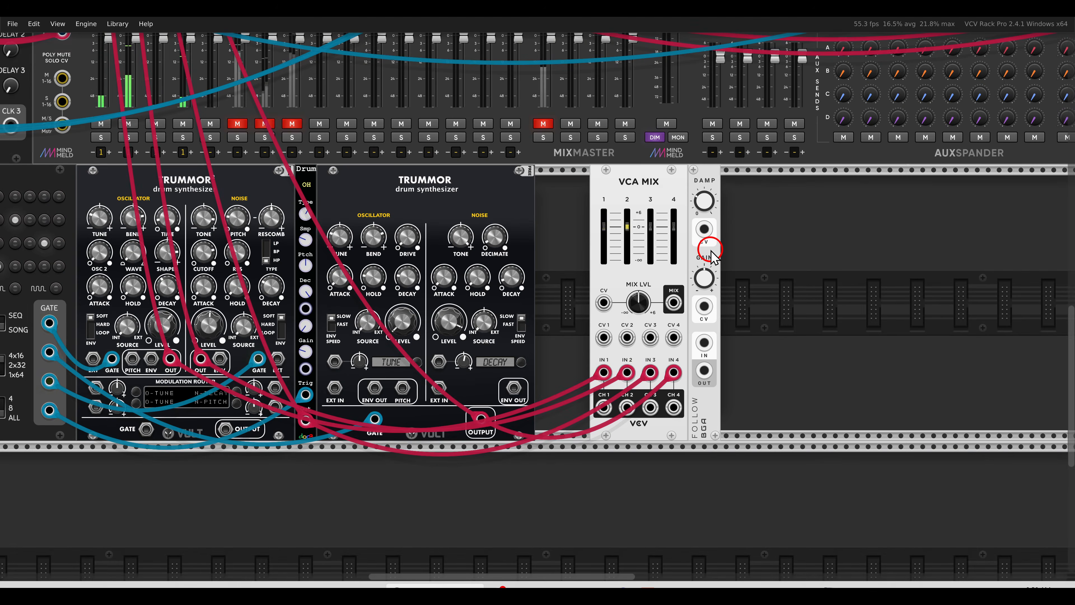
scroll(763, 286, "up", 3)
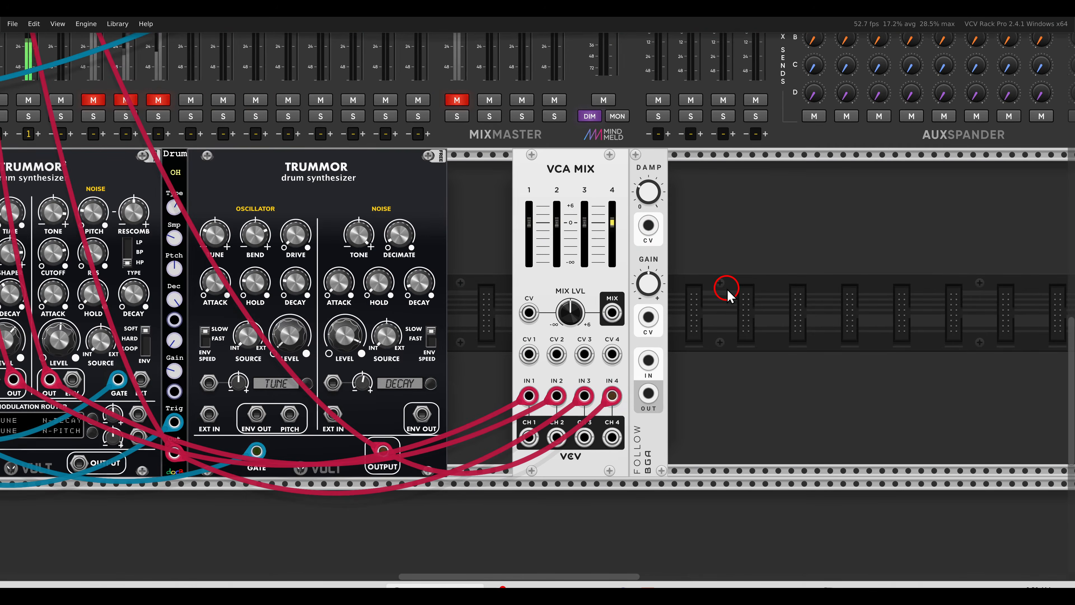
left_click_drag(612, 313, 643, 357)
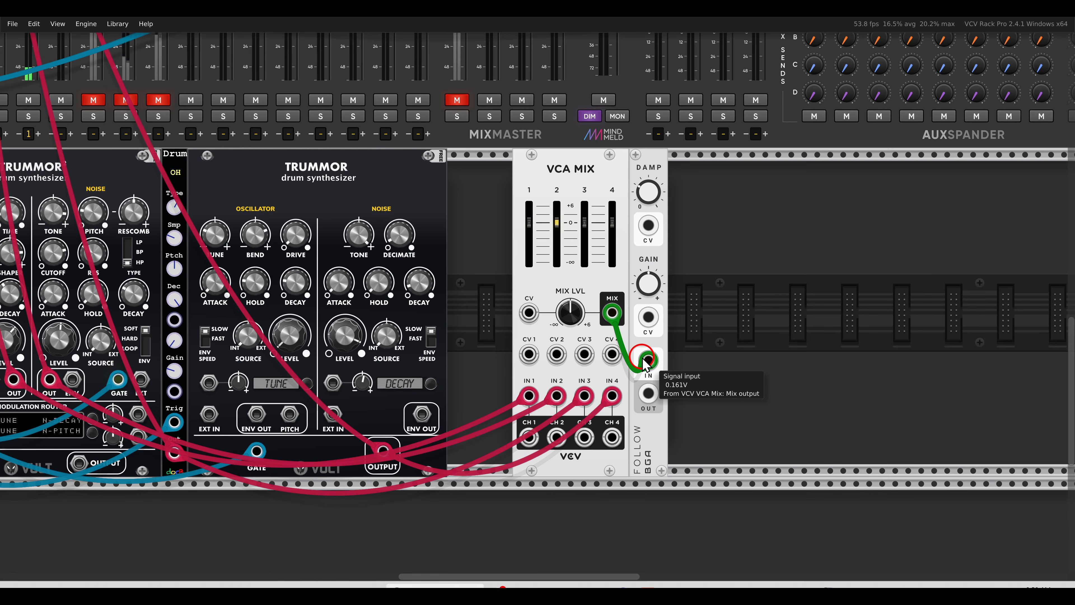
Add a Scope and send the Follow output into Scope input 1
right_click(722, 309)
left_click(171, 196)
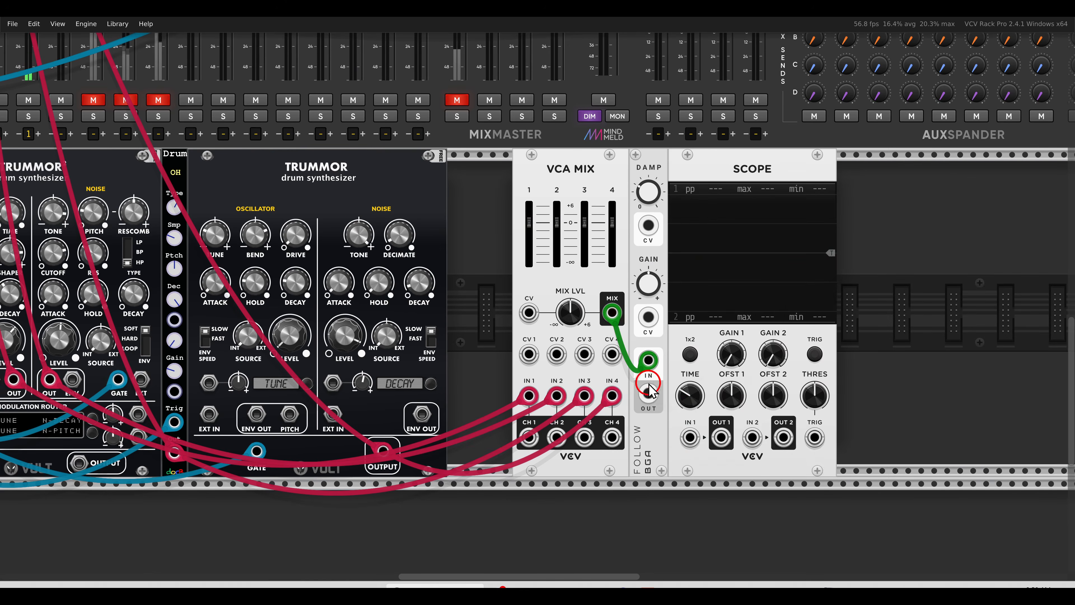
left_click_drag(648, 393, 691, 437)
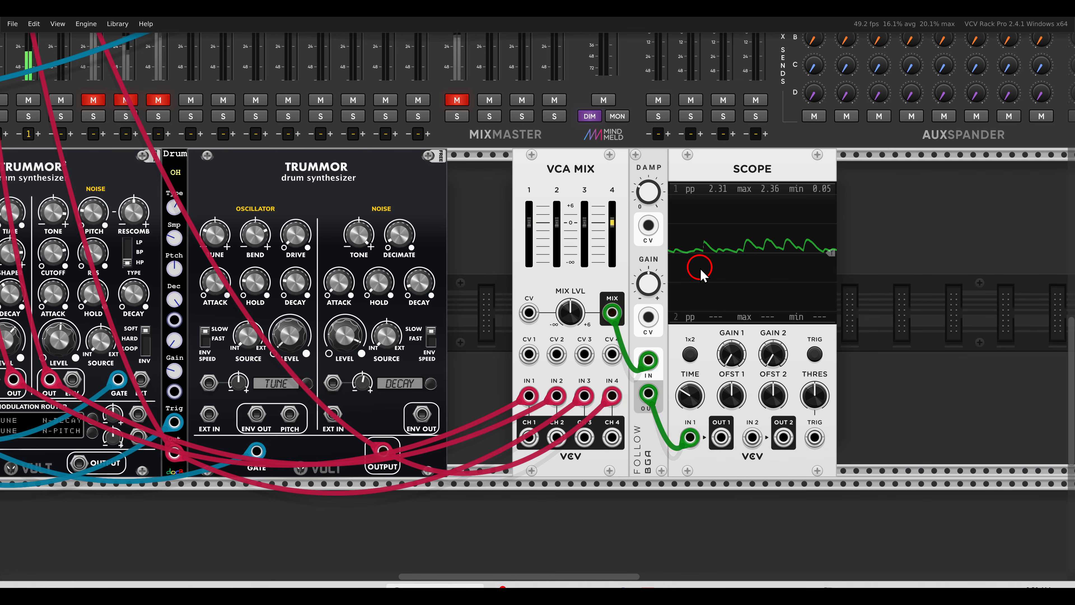
scroll(688, 276, "down", 3)
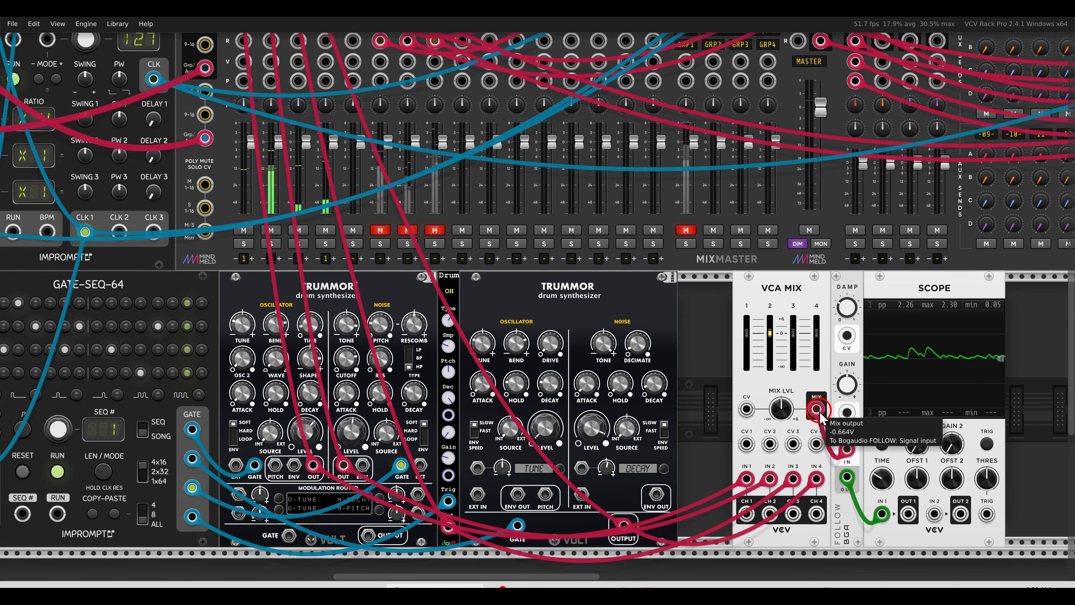
Turn Follow's GAIN to about 4 dB and DAMP to about 23% for sharper Scope peaks
left_click_drag(816, 409, 332, 75)
scroll(821, 466, "up", 3)
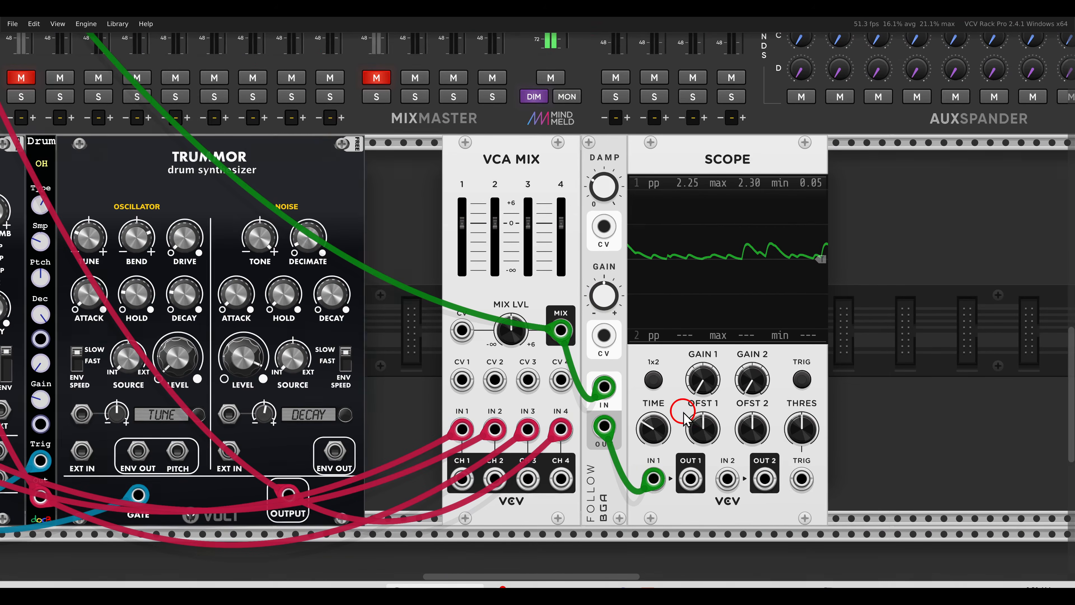
left_click_drag(702, 412, 657, 395)
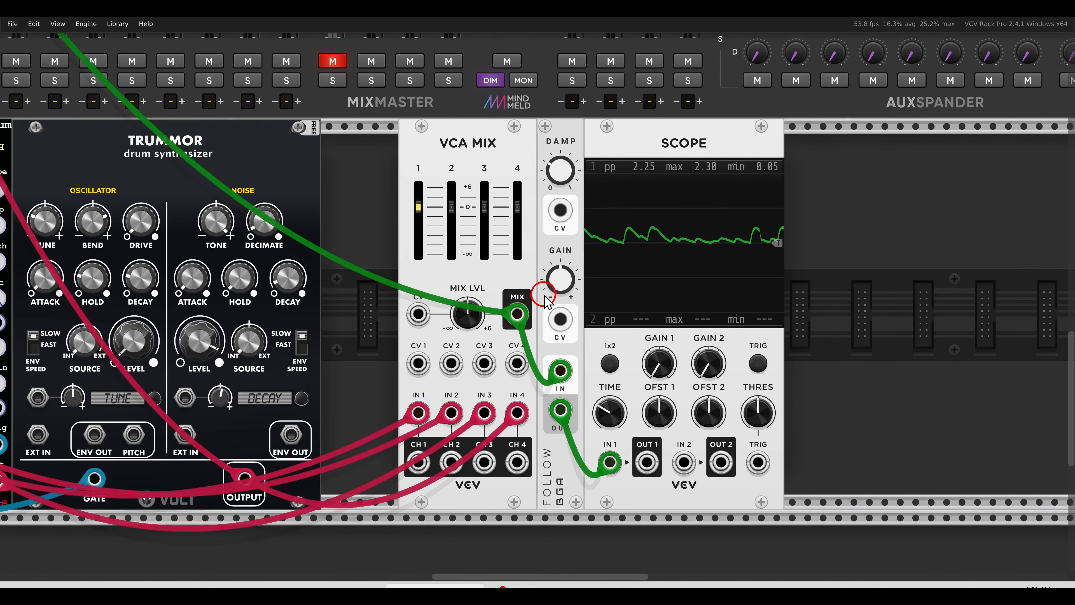
mouse_move(554, 292)
left_mouse_down()
mouse_move(533, 256)
mouse_move(559, 289)
left_mouse_up()
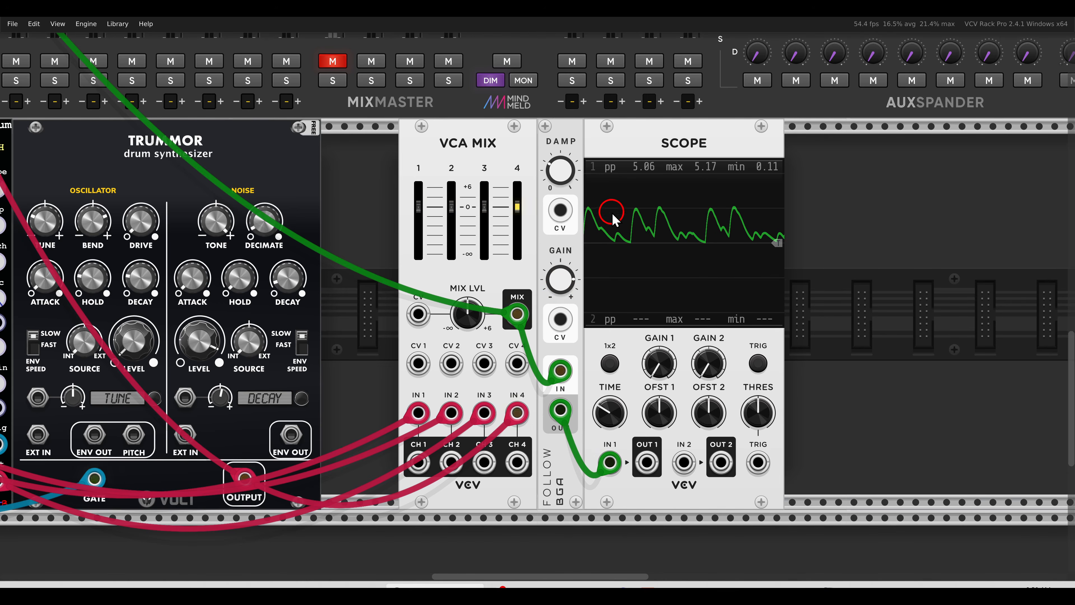
mouse_move(564, 170)
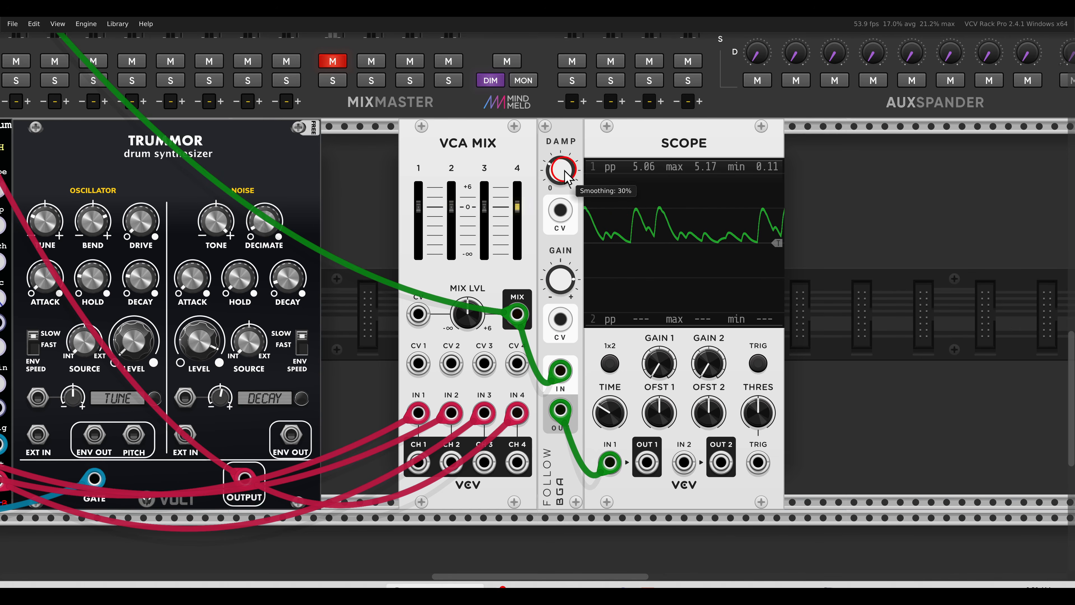
left_click_drag(564, 169, 561, 209)
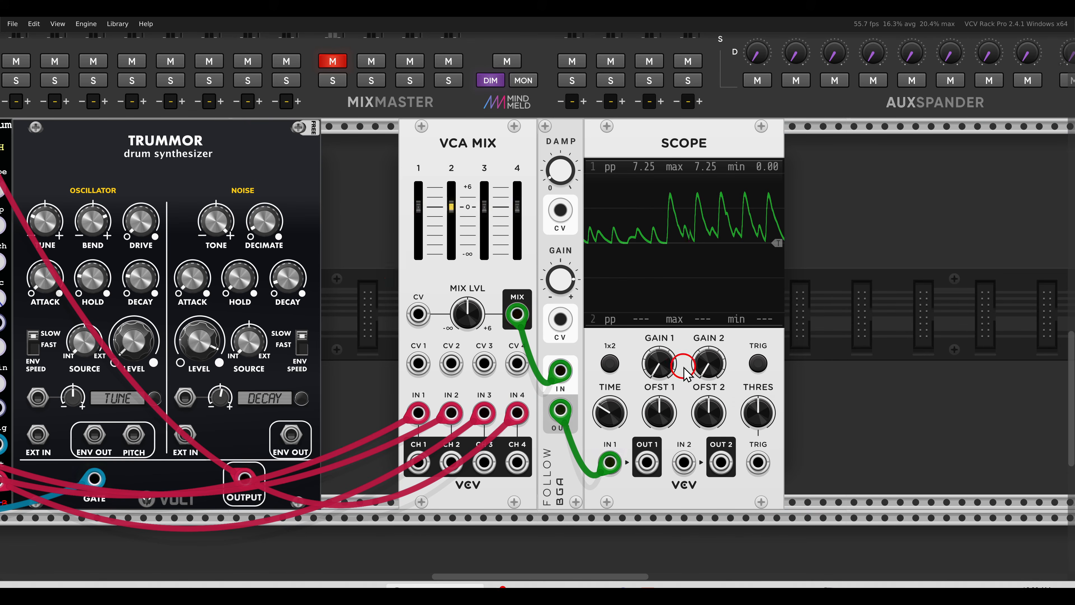
left_click_drag(705, 365, 599, 369)
right_click(721, 296)
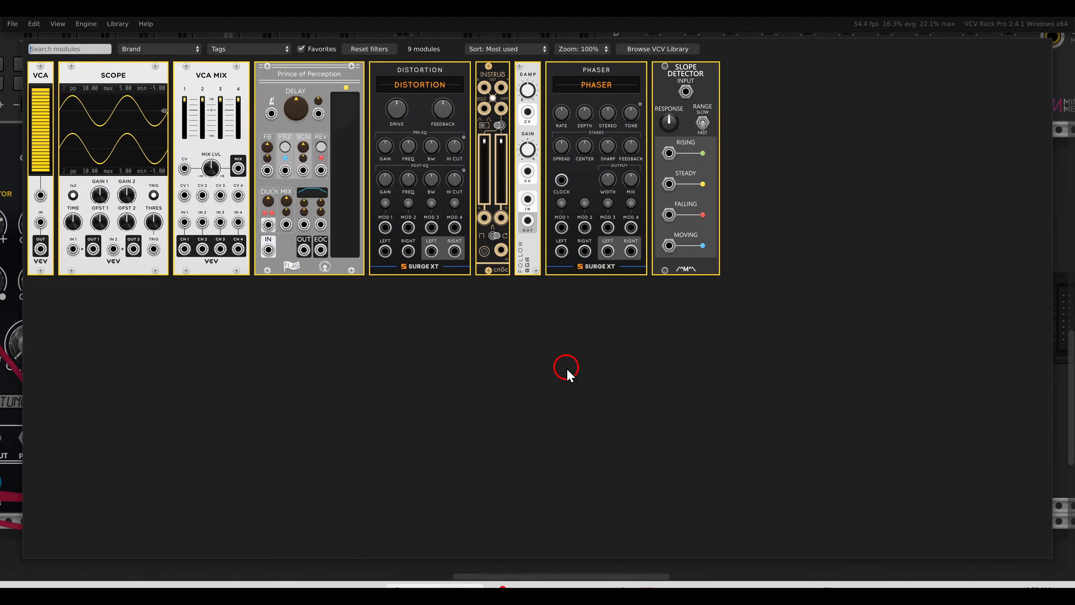
Add a Slope Detector fed by the Follow envelope, its RISING output into Scope input 2
left_click(715, 158)
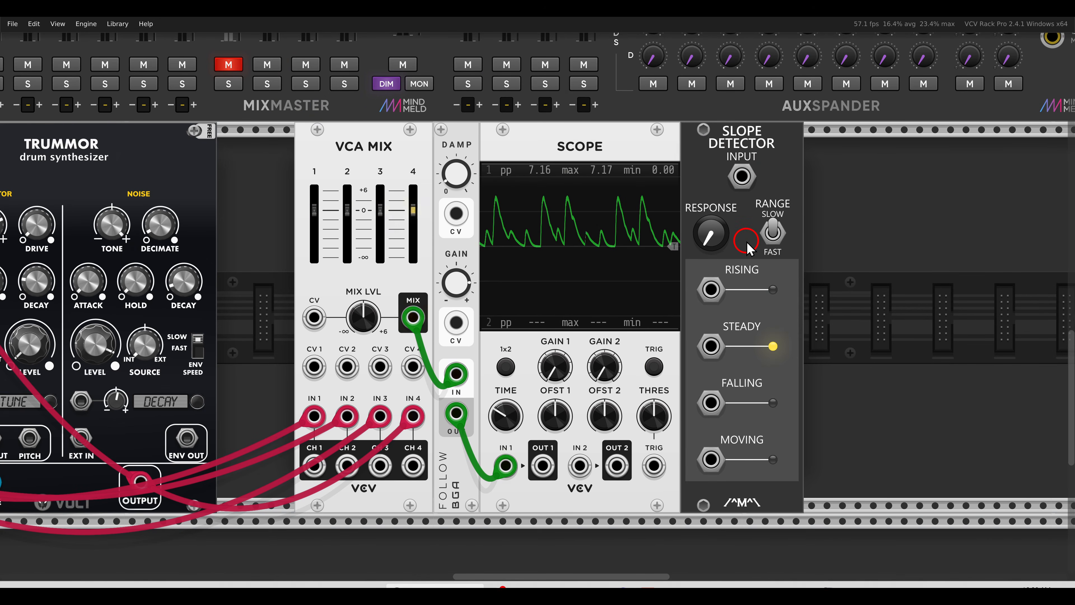
left_click_drag(456, 413, 741, 177)
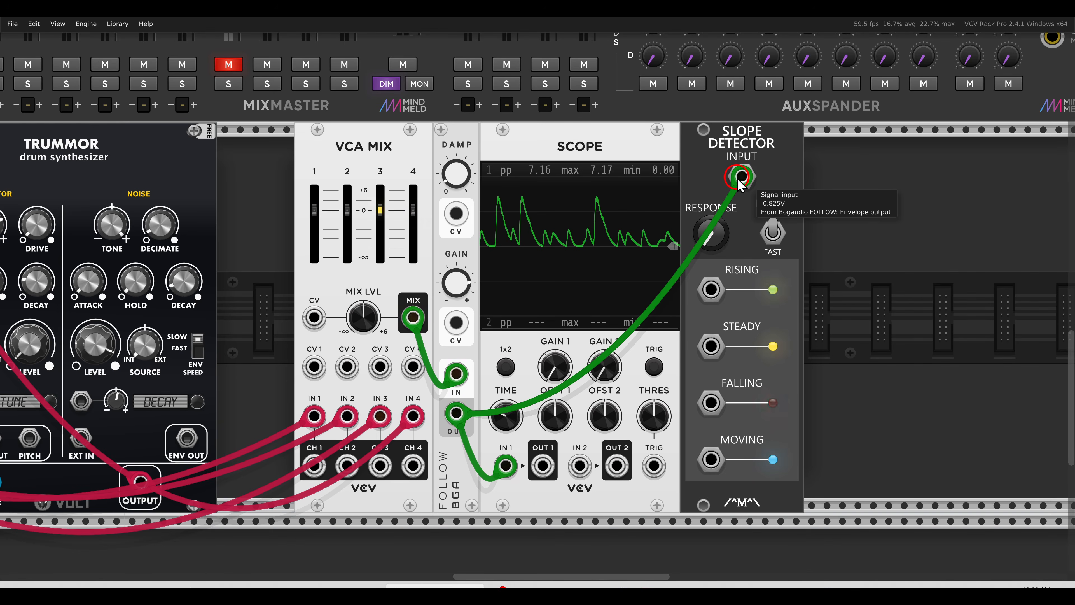
mouse_move(711, 289)
left_mouse_down()
mouse_move(615, 437)
mouse_move(579, 465)
left_mouse_up()
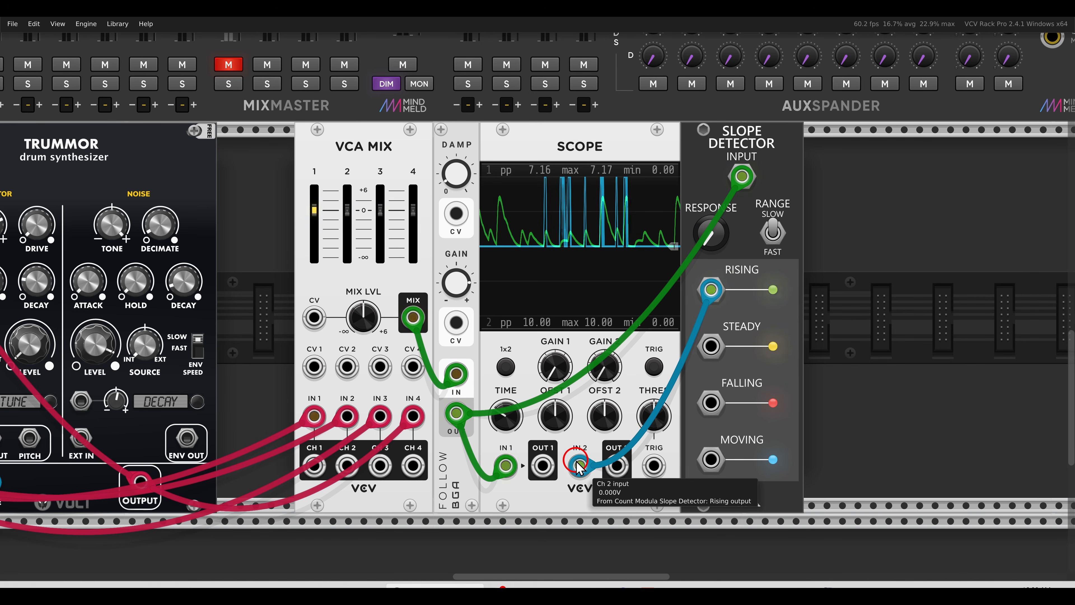
Raise the Slope Detector's response sensitivity to about 0.45, then further
left_click(709, 240)
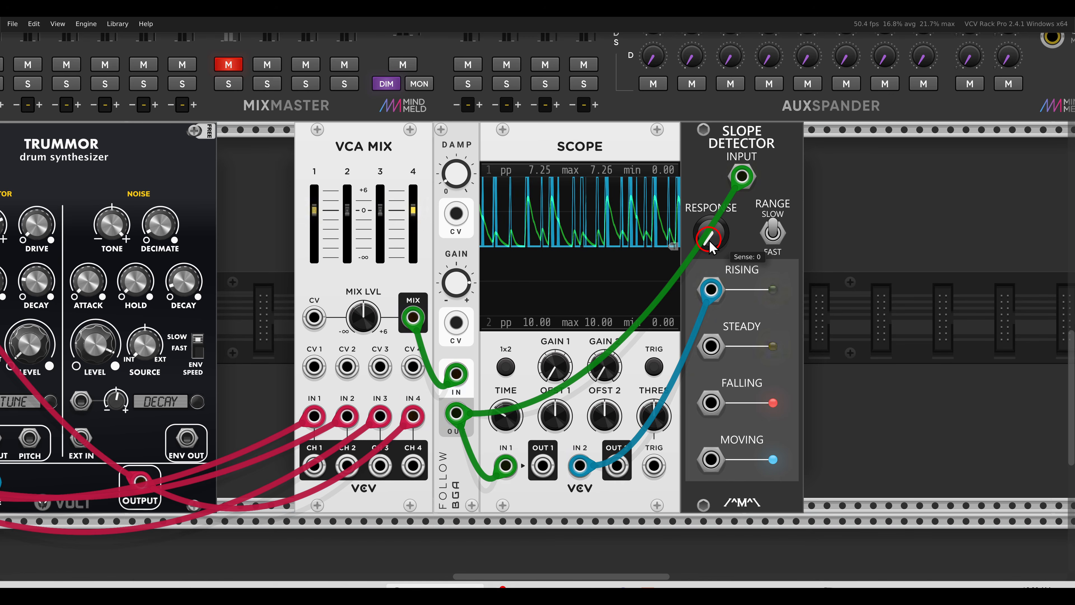
left_click_drag(708, 240, 696, 214)
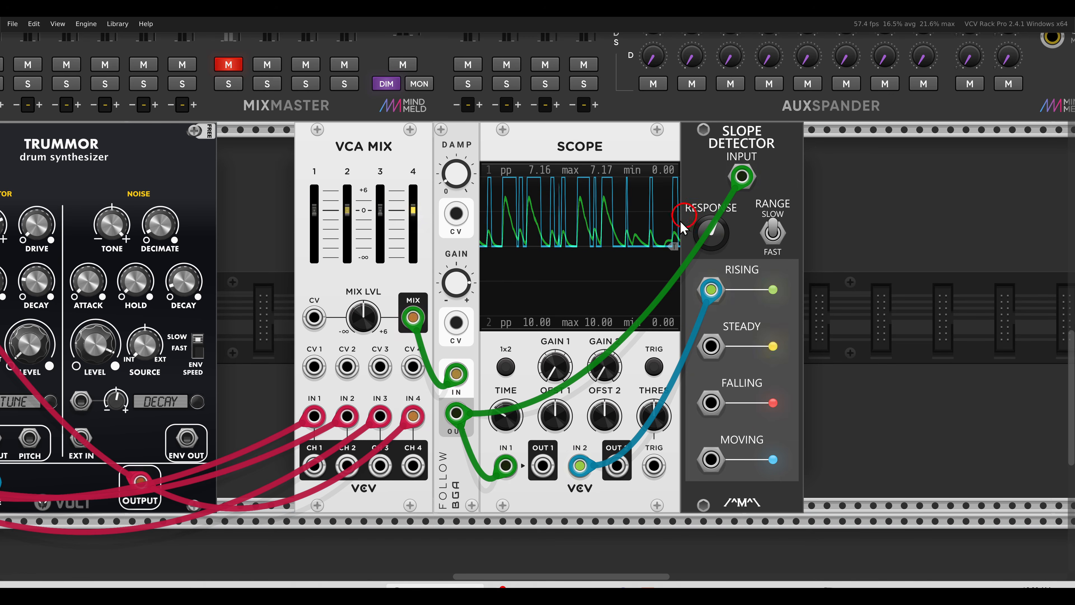
mouse_move(707, 240)
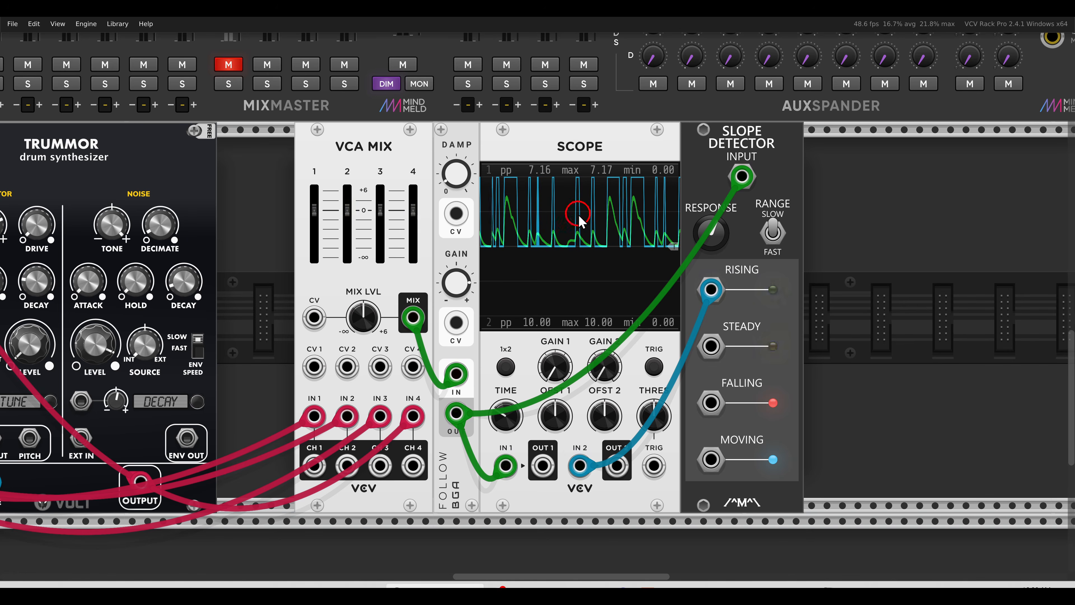
left_click_drag(705, 231, 696, 204)
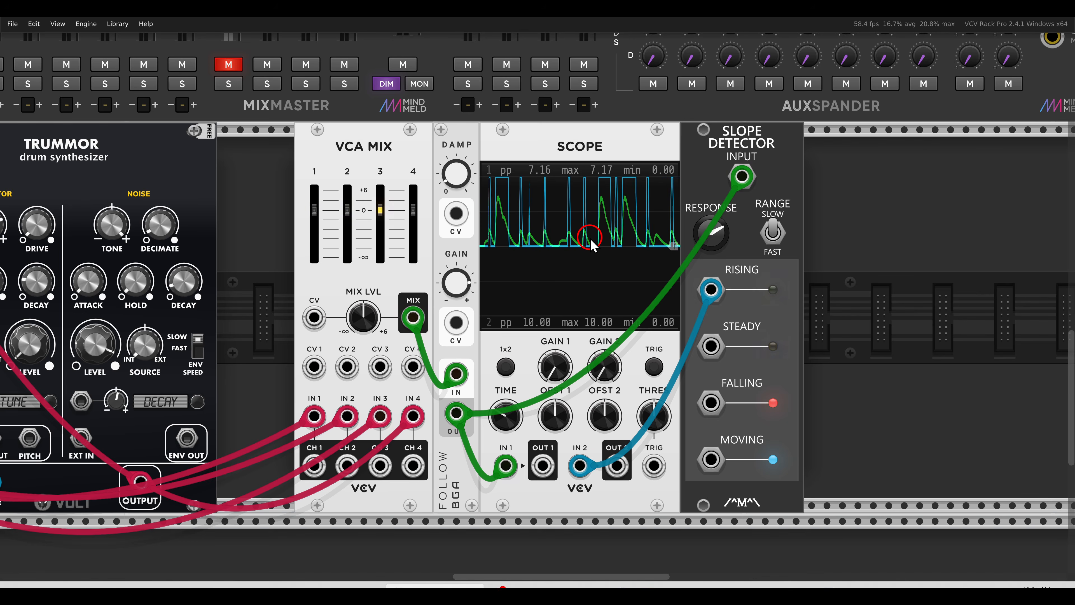
scroll(726, 287, "right", 1)
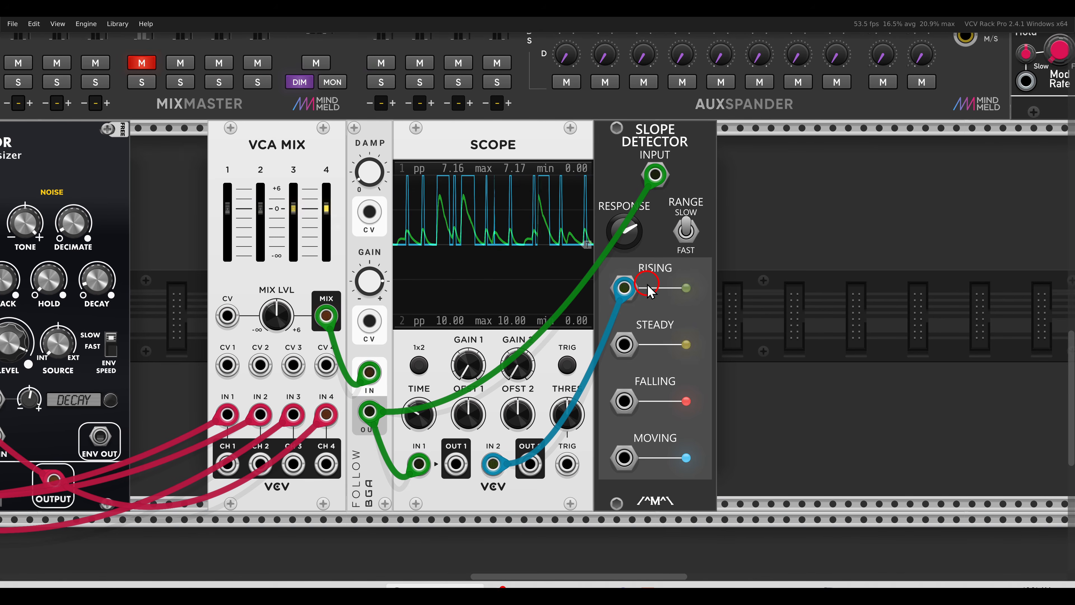
Place an Instruō cnōc right of the Slope Detector, triggered from its RISING output
right_click(823, 277)
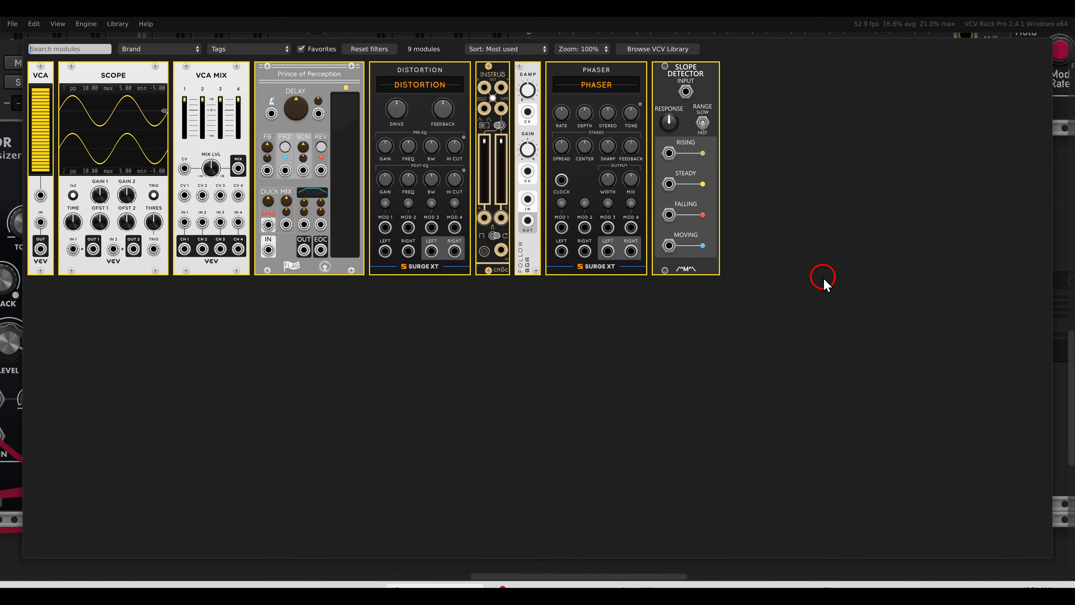
left_click_drag(498, 110, 843, 269)
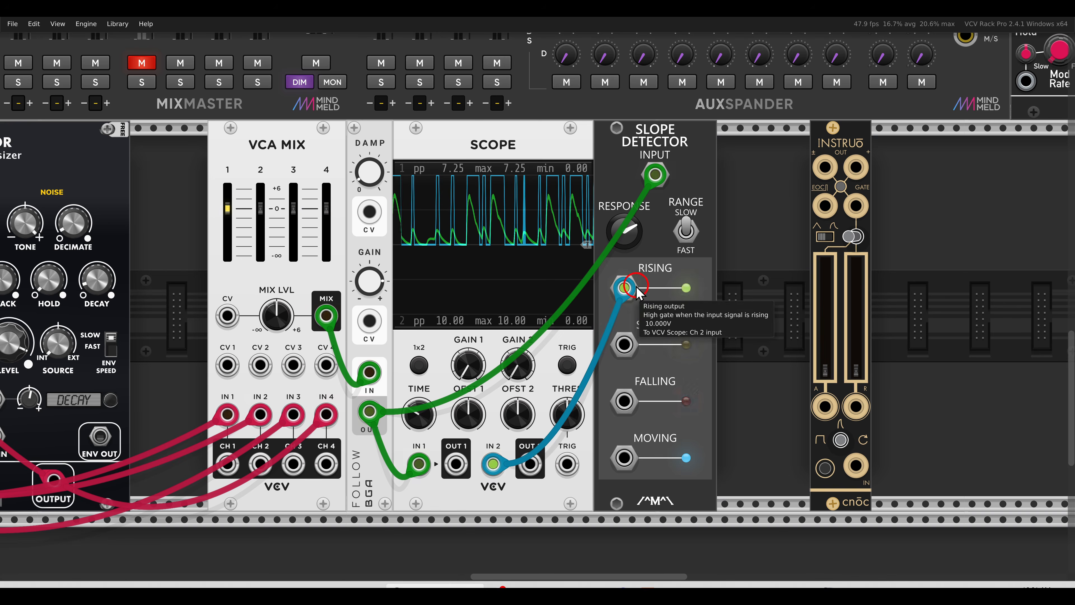
left_click_drag(624, 288, 855, 465)
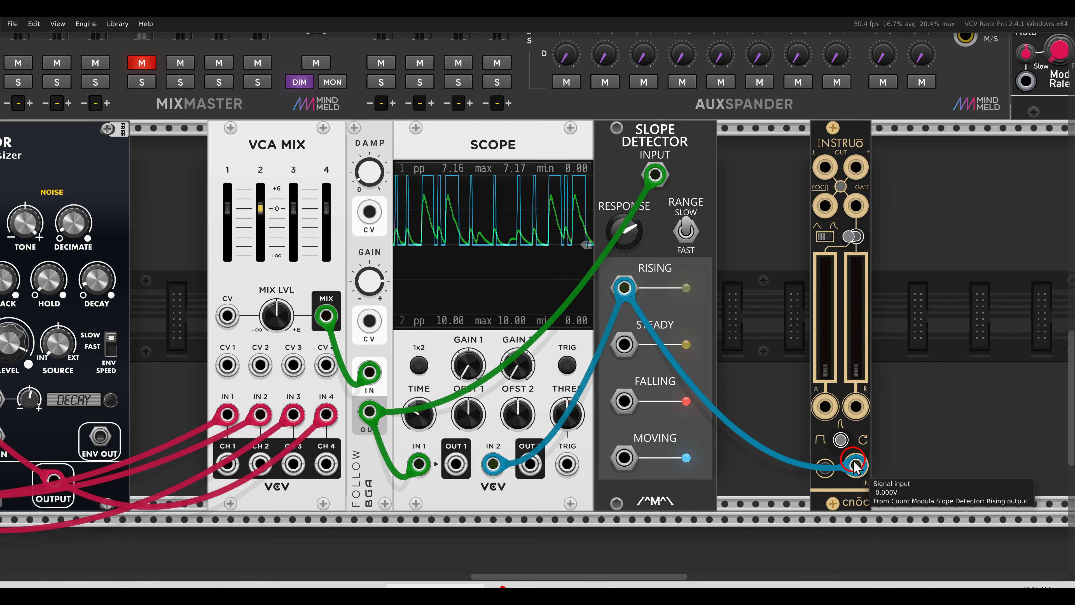
Add a VCV VCA and feed the VCA Mix output into its input
right_click(777, 278)
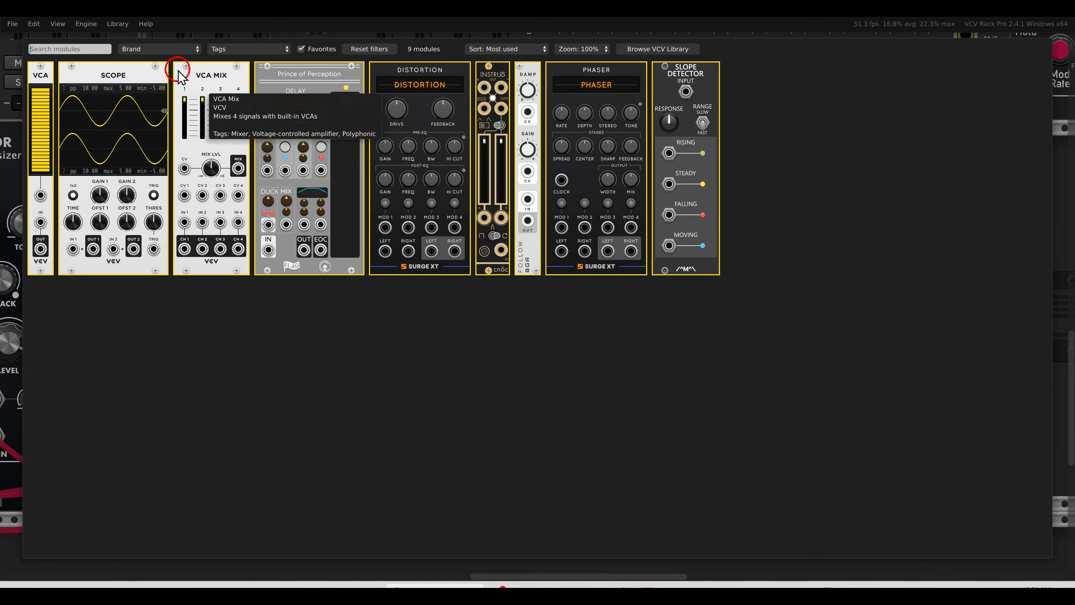
left_click(56, 82)
left_click(756, 234)
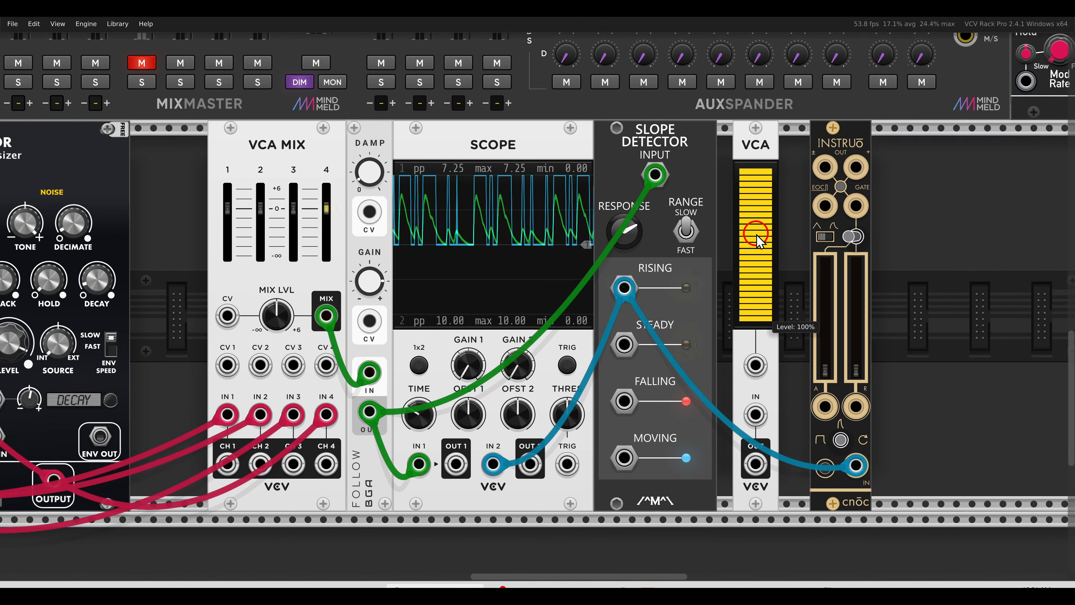
left_click(514, 267)
left_click_drag(339, 315, 757, 415)
scroll(757, 419, "down", 3)
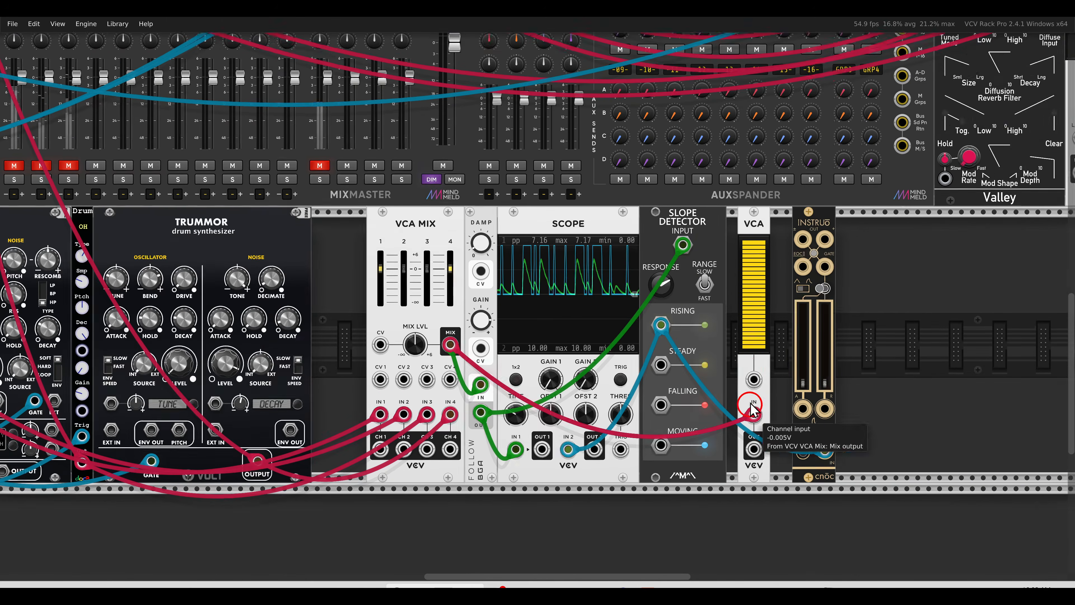
scroll(791, 407, "up", 2)
scroll(635, 415, "left", 5)
scroll(635, 415, "up", 3)
Route the VCA output to a mixer channel and the cnōc envelope to the VCA's CV
left_click_drag(792, 501, 324, 212)
scroll(306, 203, "right", 8)
scroll(423, 271, "down", 6)
left_click_drag(602, 341, 649, 351)
scroll(633, 299, "up", 2)
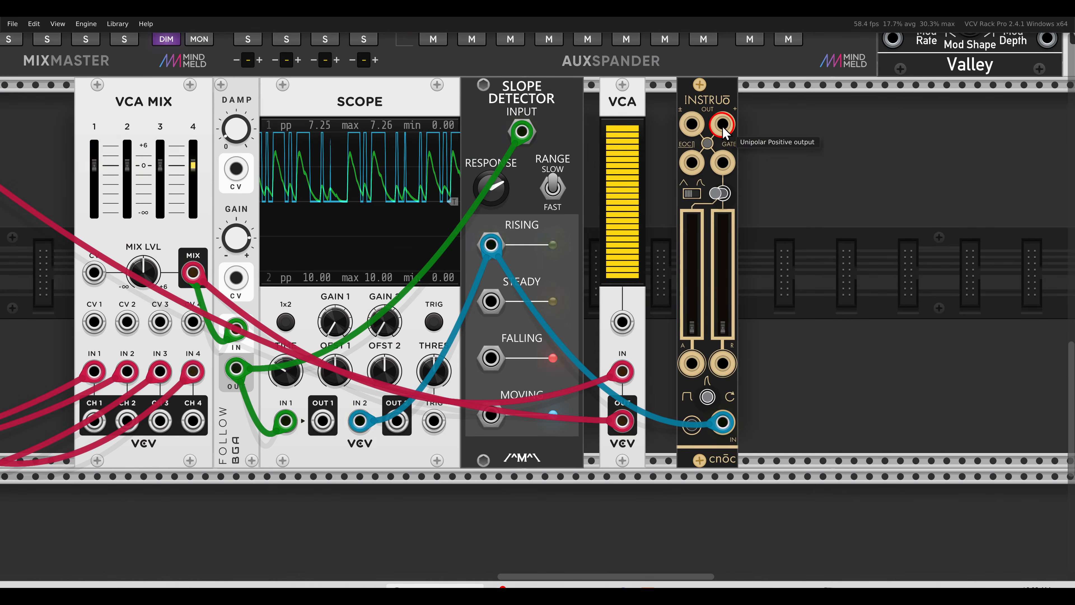
left_click_drag(722, 123, 625, 323)
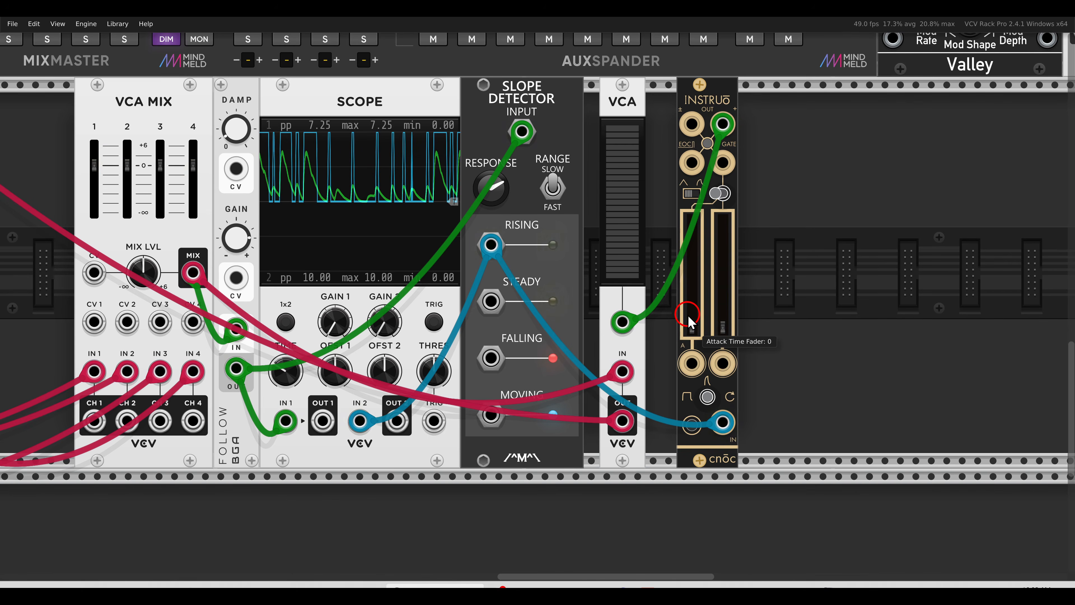
Set VCA Mix channels 1–2 just below 0 dB, channel 4 to +4.5 dB, Slope response about 0.76
left_click_drag(724, 331, 724, 327)
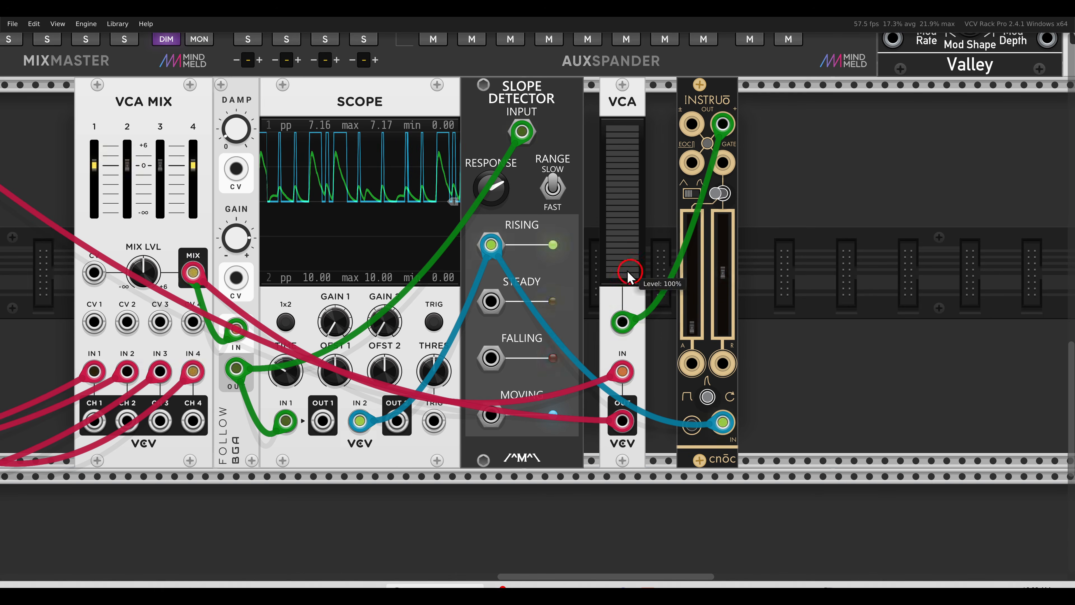
left_click(503, 192)
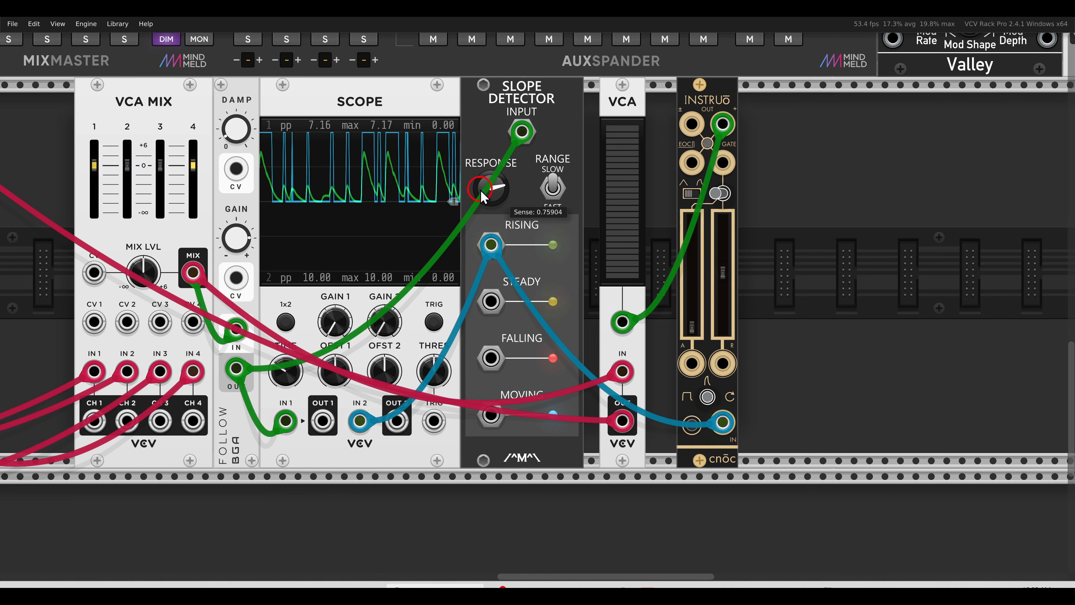
left_click_drag(98, 166, 128, 161)
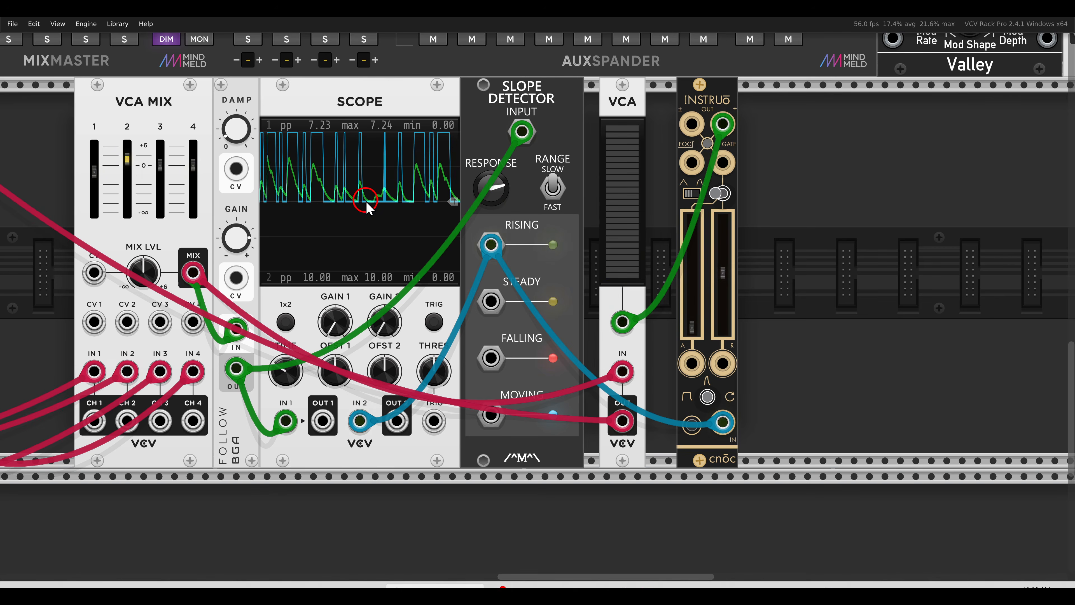
left_click(133, 163)
left_click_drag(131, 171, 131, 177)
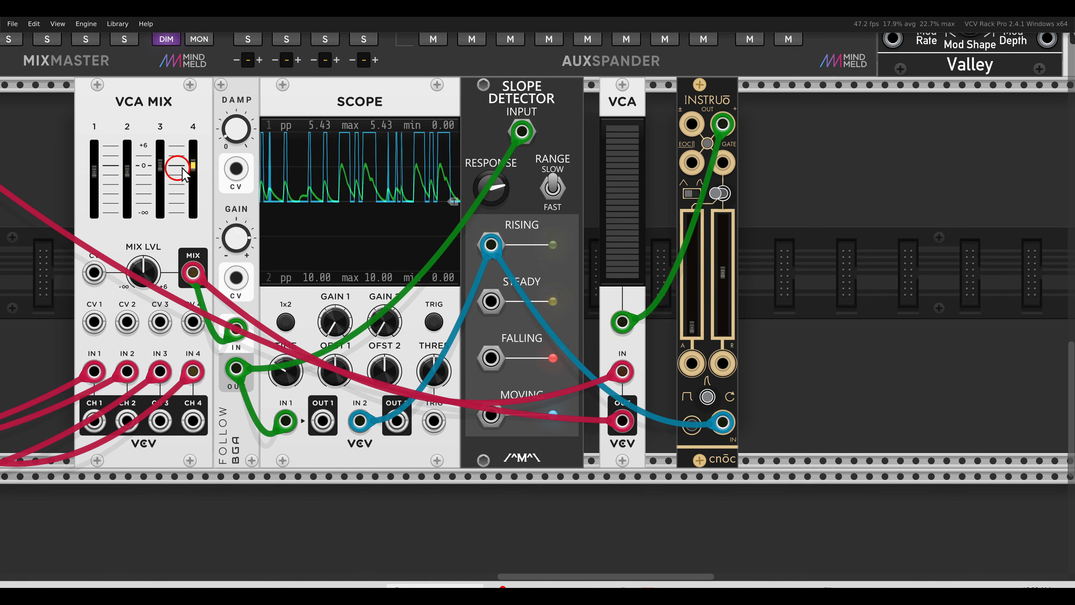
left_click_drag(194, 159, 193, 141)
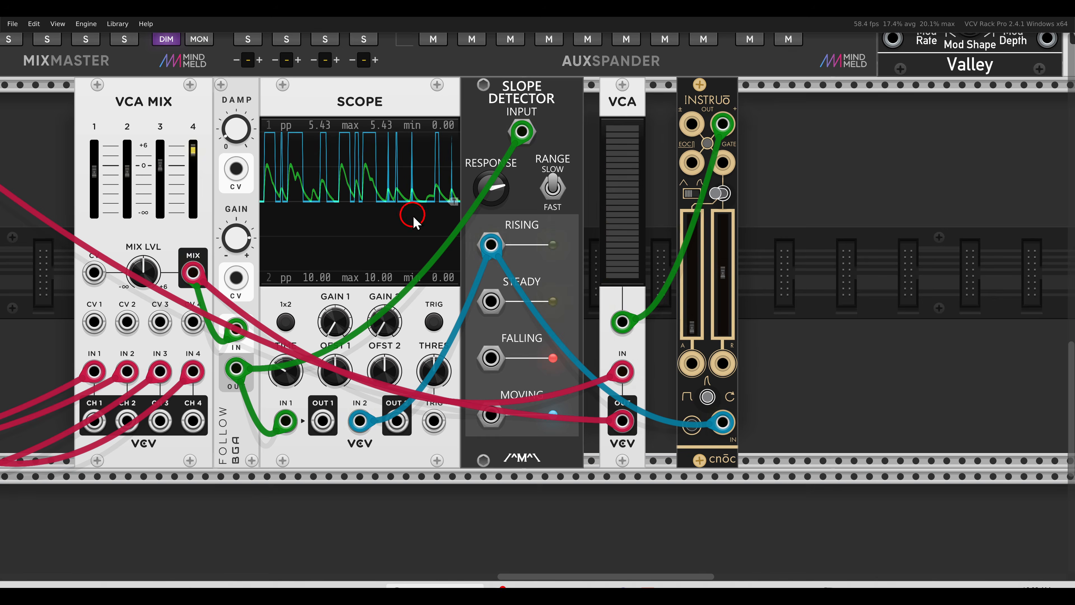
left_click(490, 197)
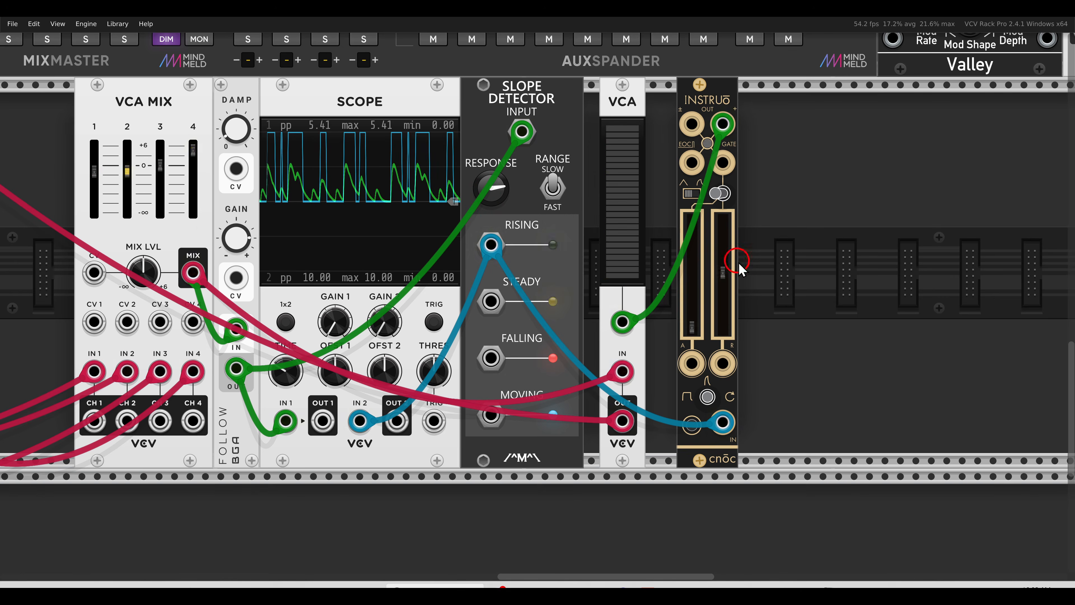
Lengthen the cnōc release to about 0.6 and then considerably further
left_click_drag(724, 273, 725, 268)
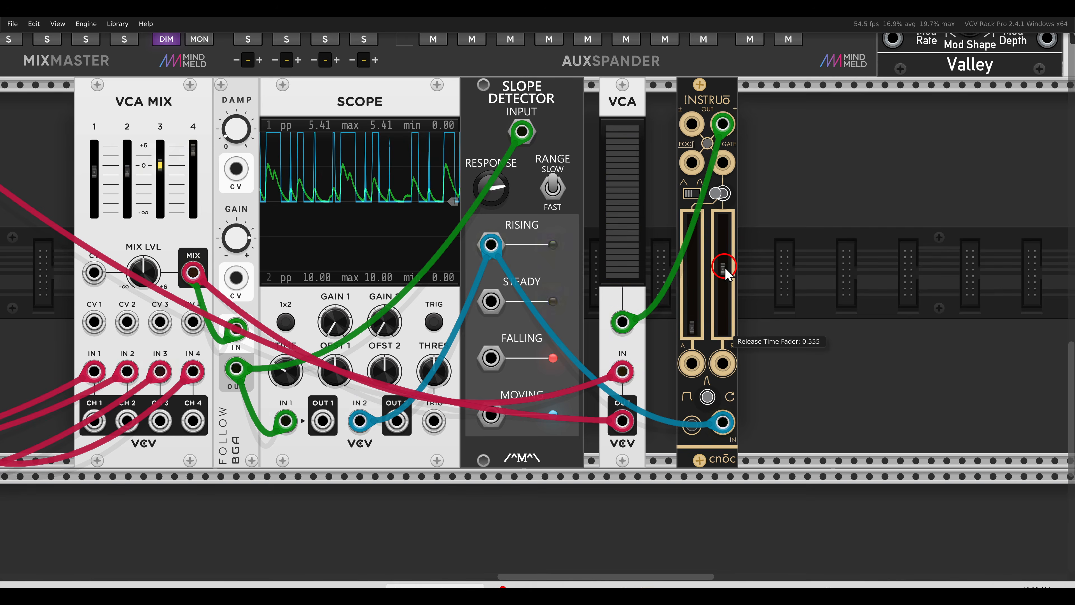
left_click_drag(725, 268, 727, 256)
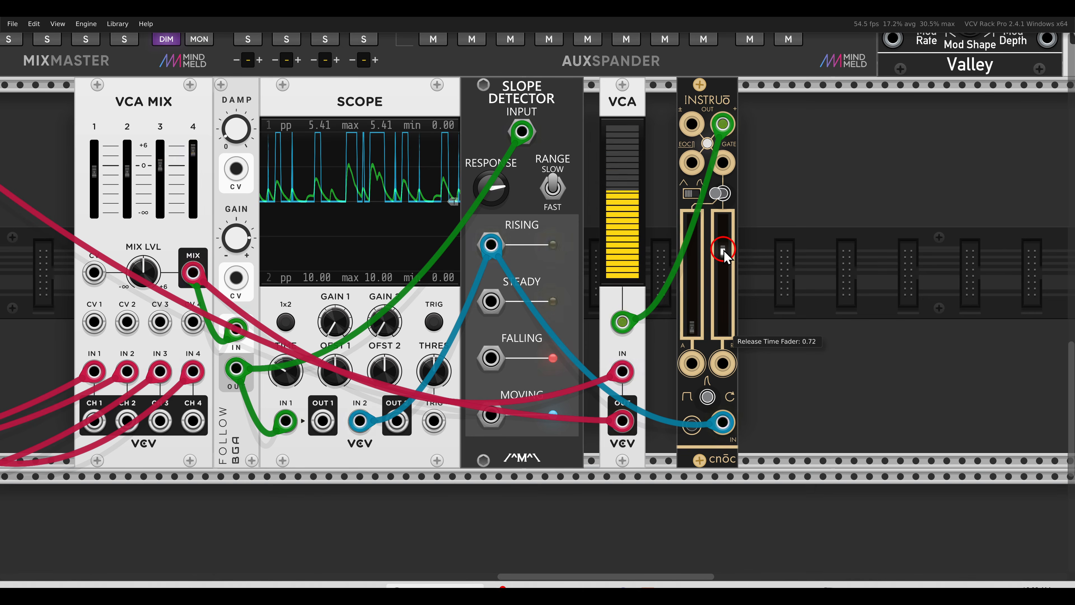
mouse_move(725, 256)
left_mouse_down()
mouse_move(724, 231)
mouse_move(729, 268)
left_mouse_up()
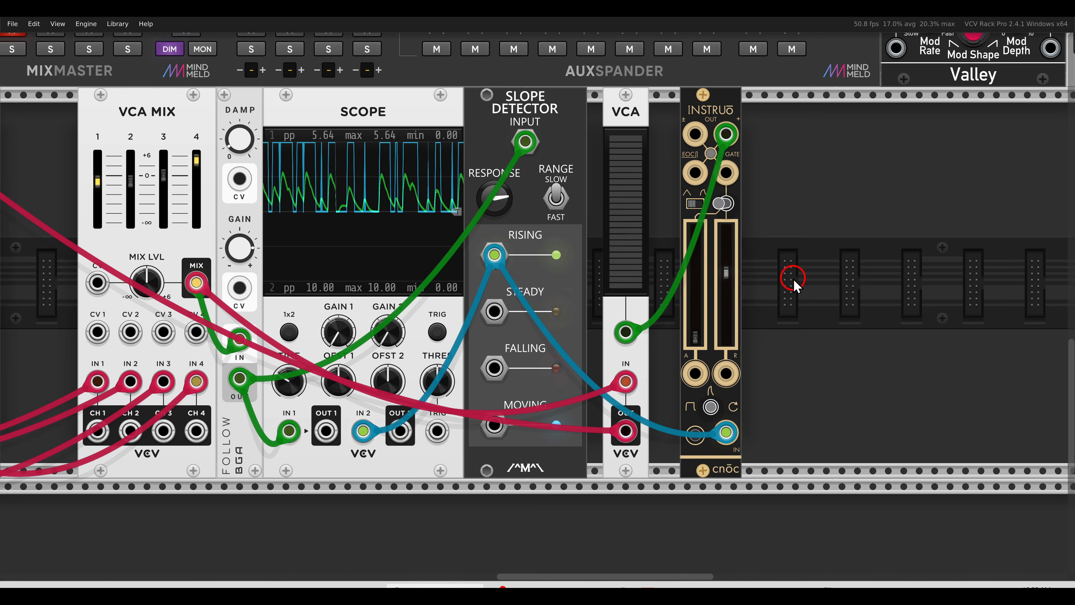
Add a Prince of Perception delay clocked from Clocked, with its output sent to the mixer
right_click(847, 269)
left_click(348, 132)
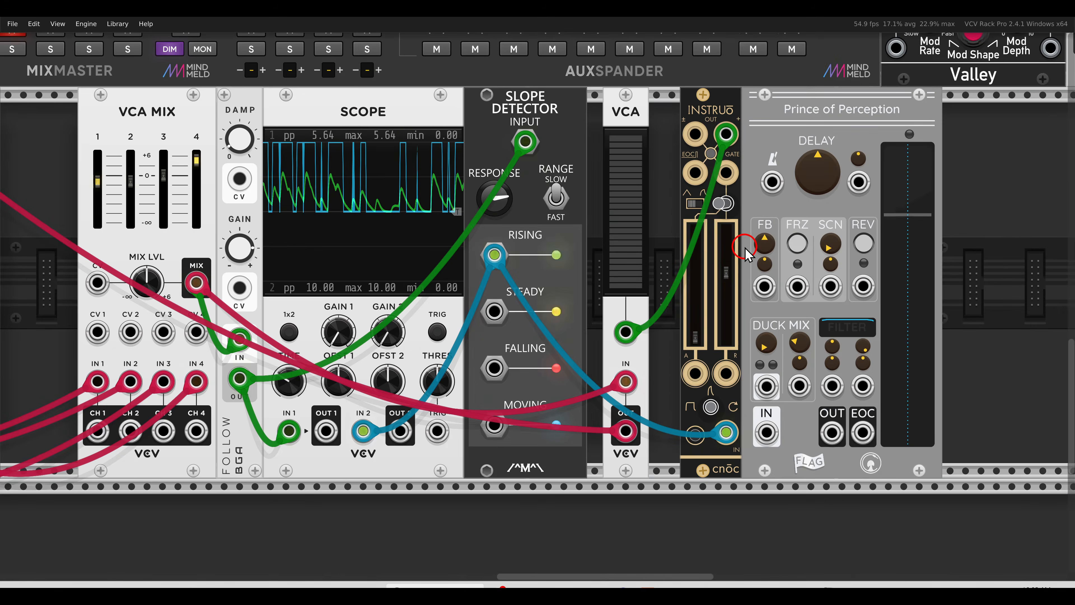
scroll(745, 252, "down", 5)
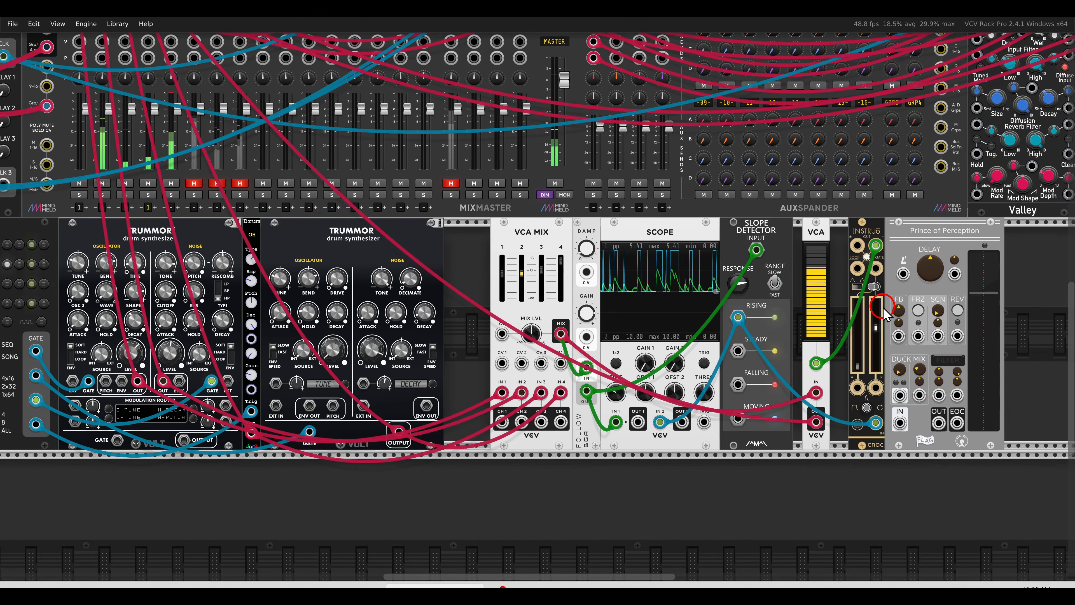
left_click_drag(903, 274, 186, 127)
scroll(425, 263, "right", 9)
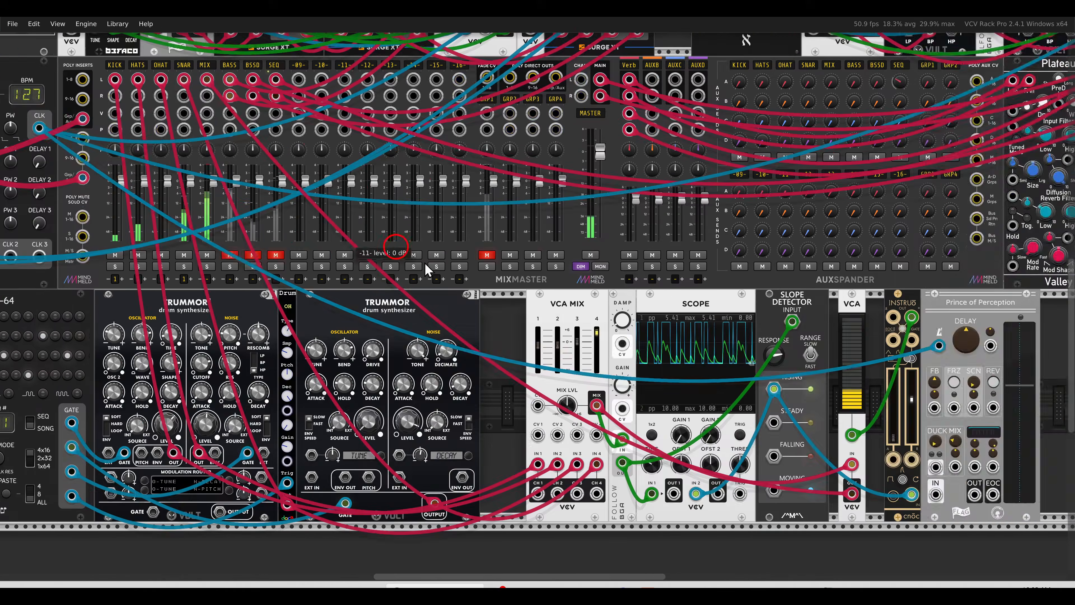
scroll(550, 301, "down", 4)
scroll(616, 270, "up", 2)
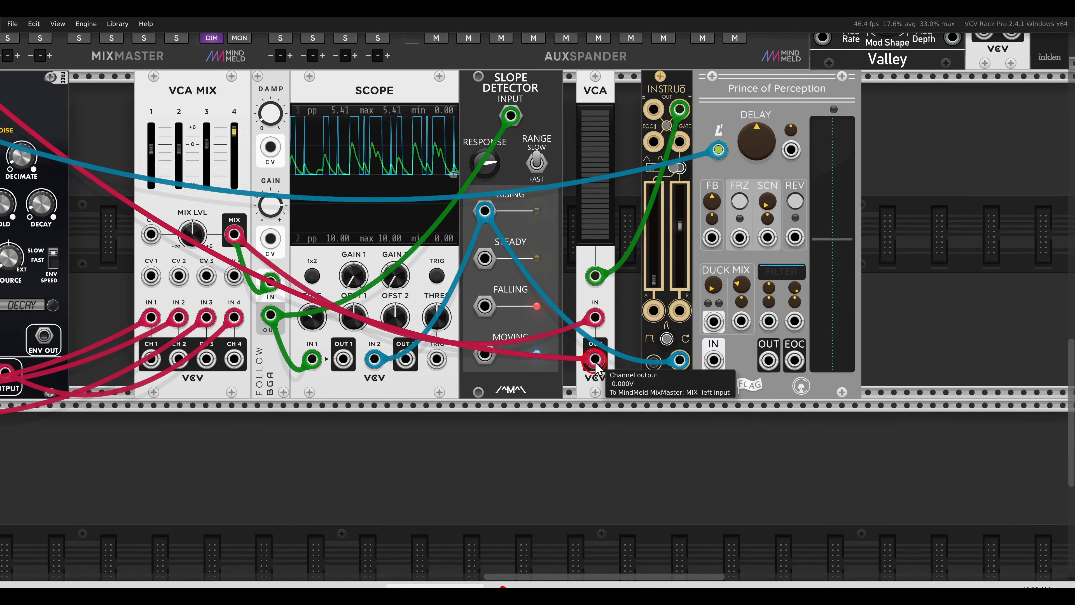
mouse_move(596, 359)
left_mouse_down()
mouse_move(768, 361)
mouse_move(595, 359)
left_mouse_up()
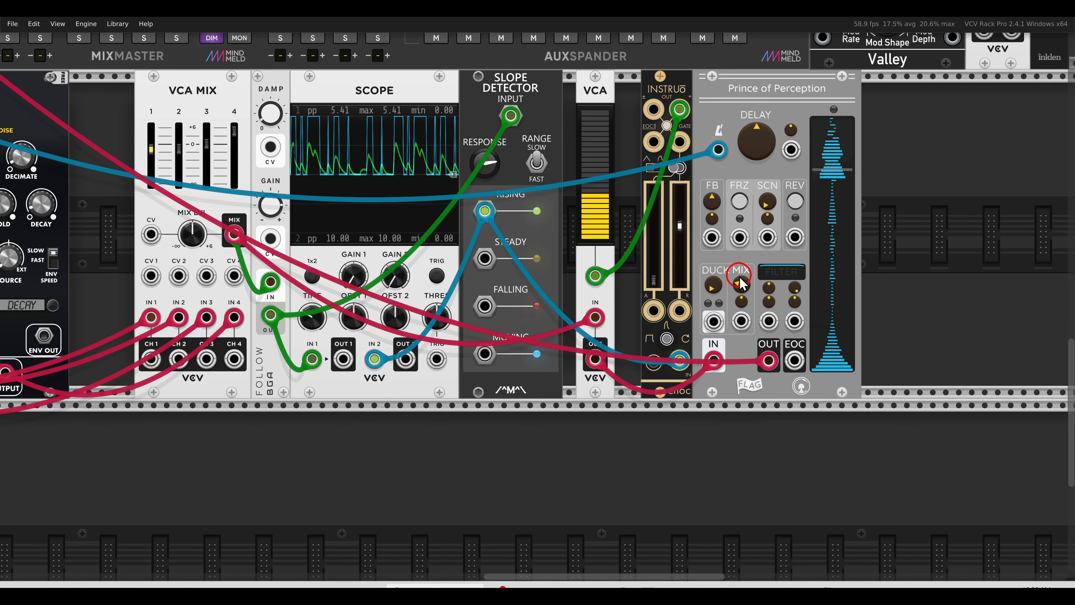
Set delay wet mix to about 0.71 and time to a dotted eighth; reset cnōc release to 0.6
left_click_drag(741, 284, 725, 204)
left_click(716, 129)
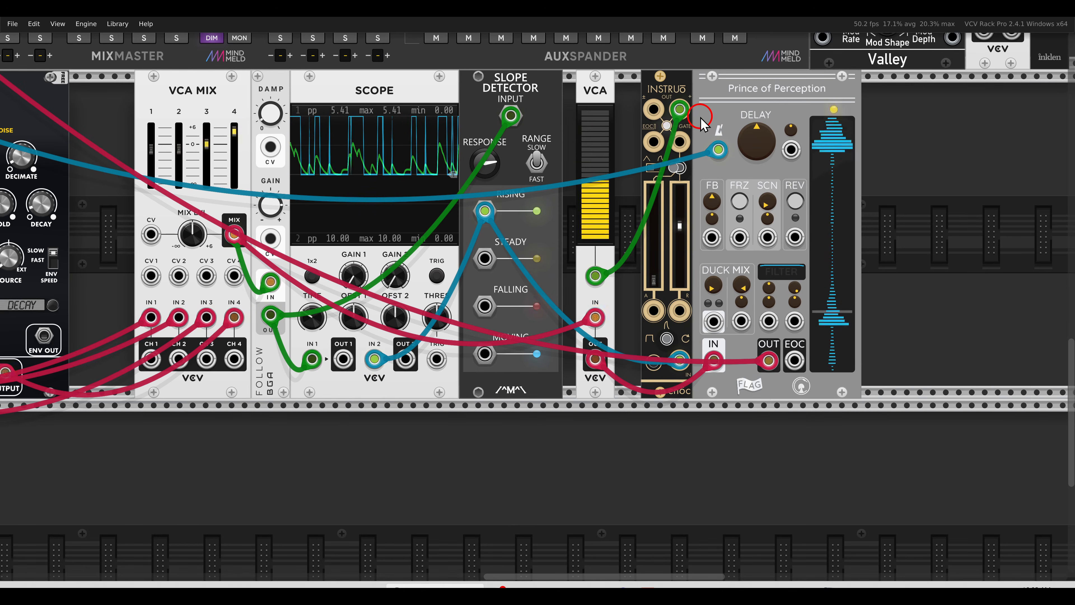
left_click(347, 174)
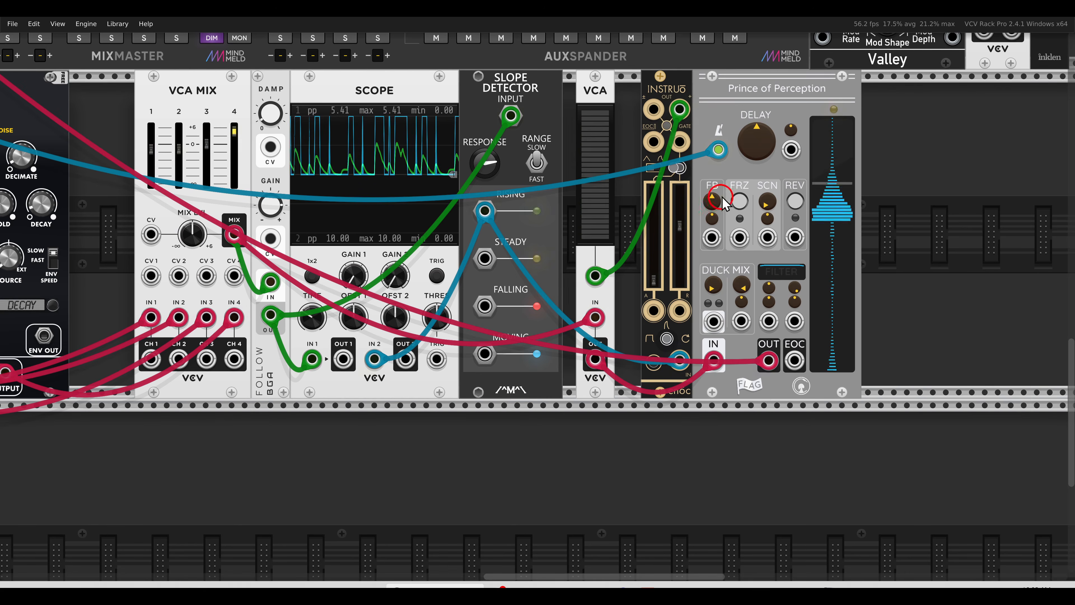
left_click_drag(739, 139, 742, 147)
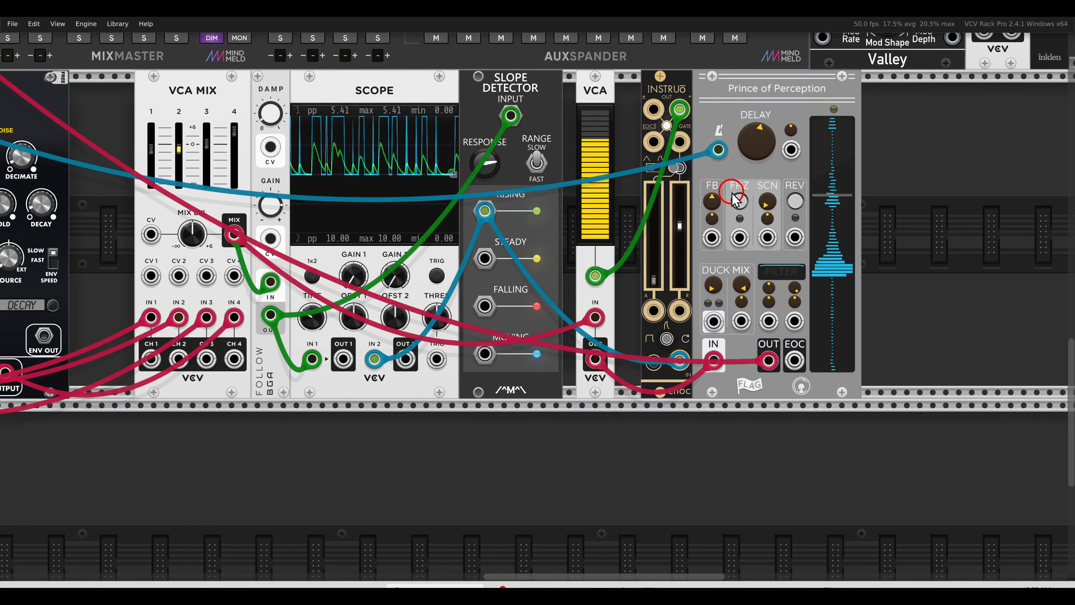
left_click(720, 192)
left_click_drag(698, 188, 756, 218)
left_click_drag(739, 262, 739, 264)
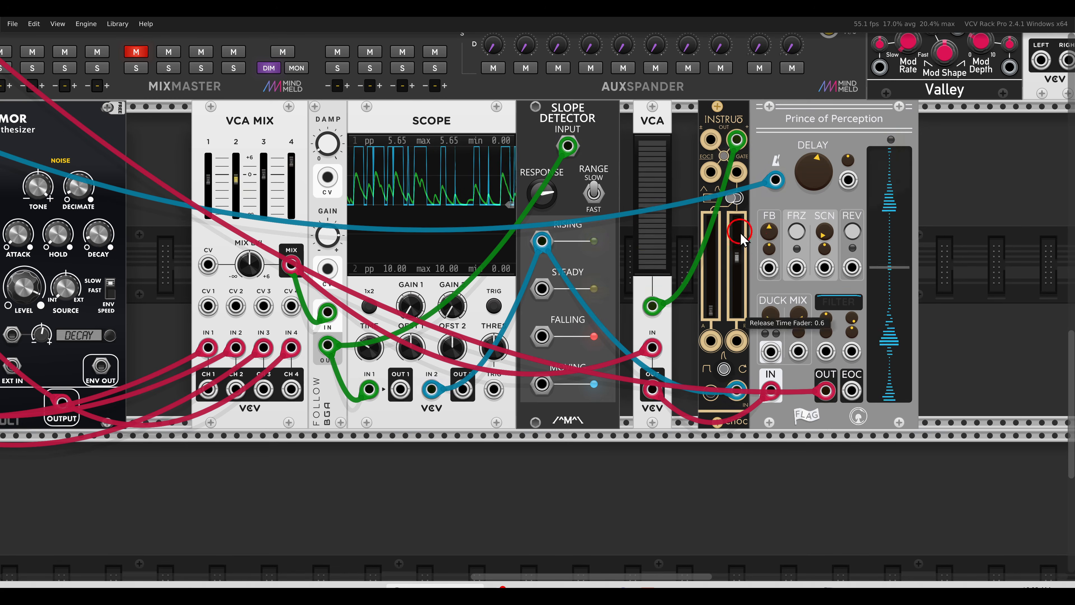
left_click_drag(789, 257, 547, 262)
Insert a Surge XT Distortion after the delay with drive about 7.7 dB and feedback about 7%
right_click(718, 259)
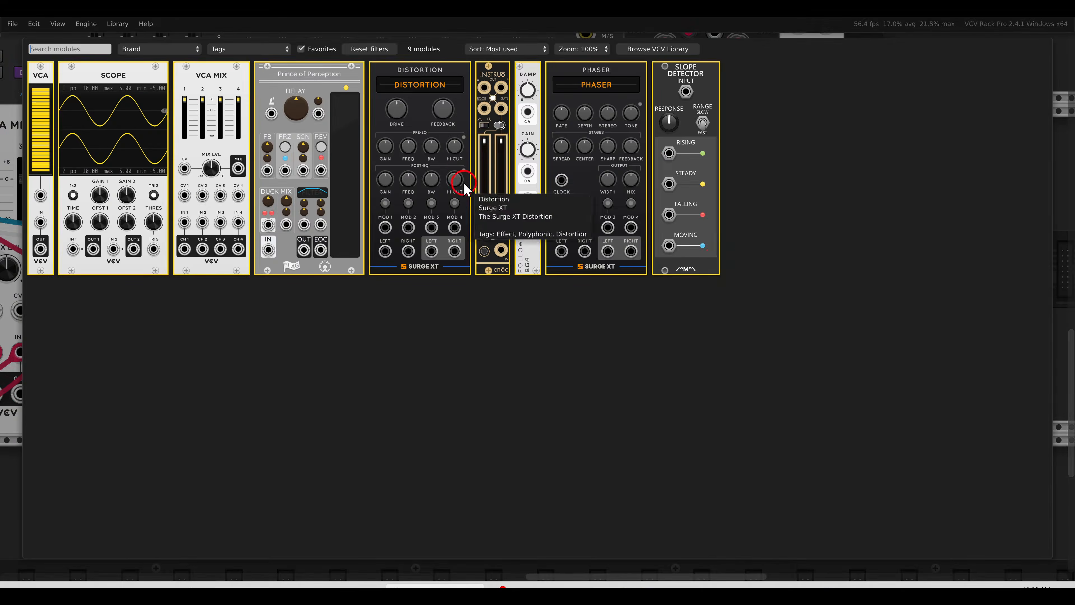
left_click(456, 170)
left_click_drag(582, 394, 771, 397)
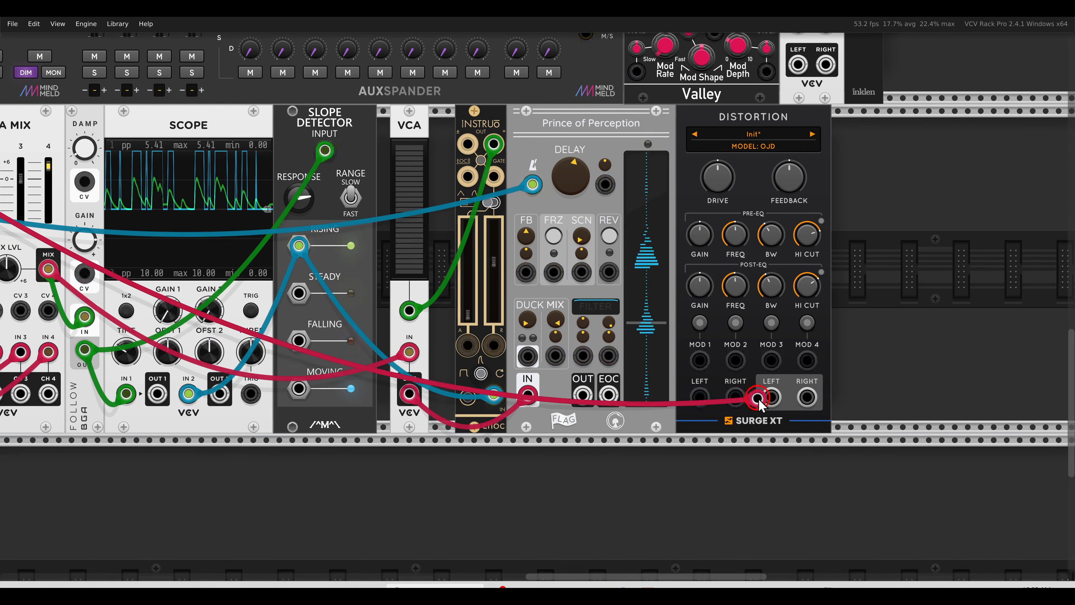
left_click_drag(582, 393, 700, 396)
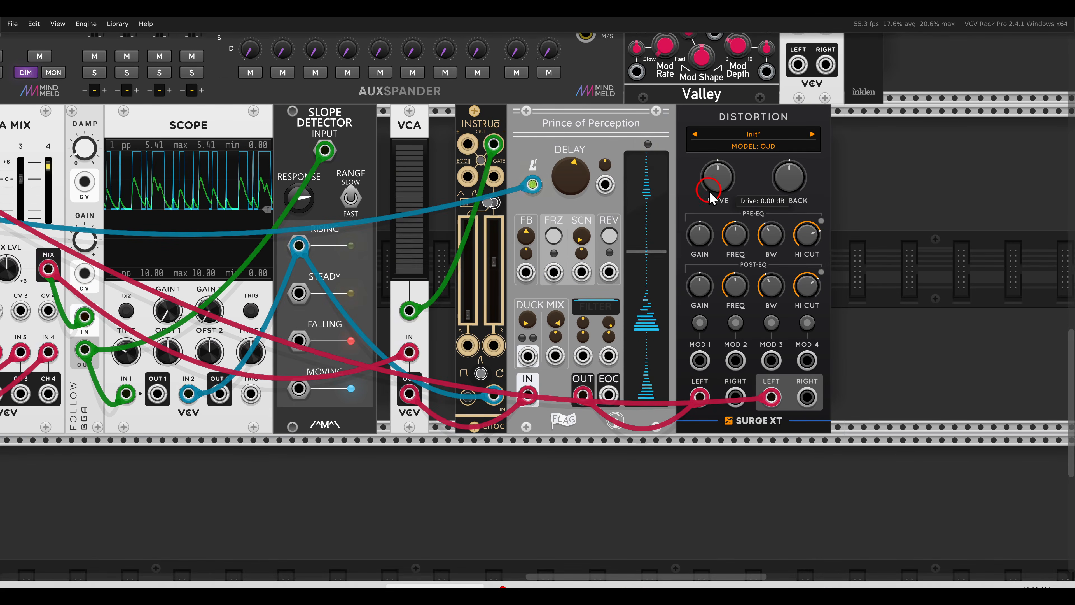
left_click_drag(703, 190, 706, 186)
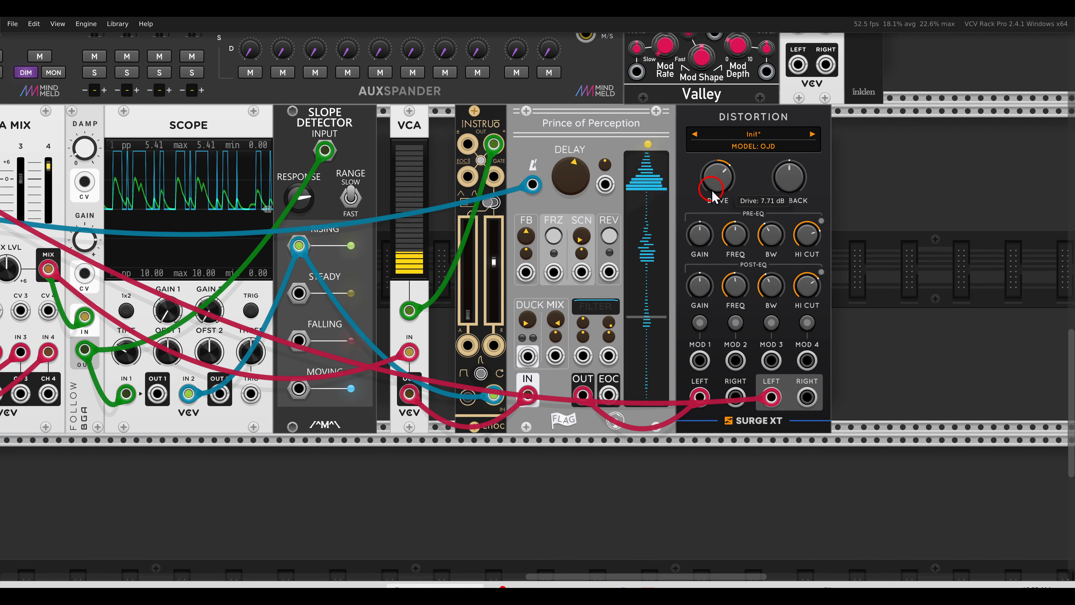
left_click_drag(791, 192, 782, 187)
Add a Surge XT Phaser after the Distortion, its outputs routed to the mixer's MIX channel
left_click_drag(922, 217, 830, 216)
right_click(831, 216)
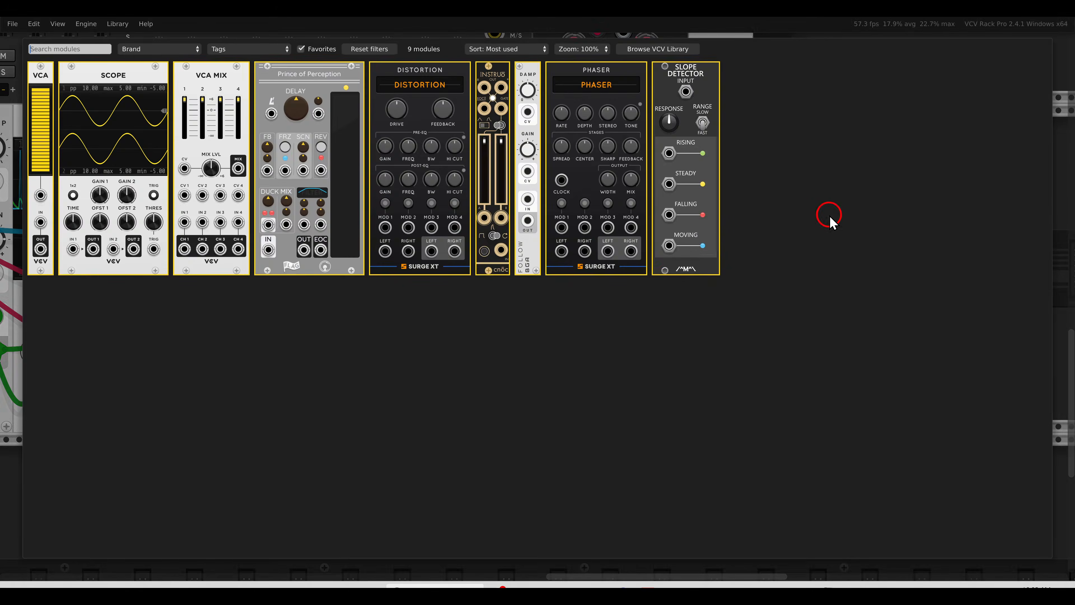
left_click(606, 146)
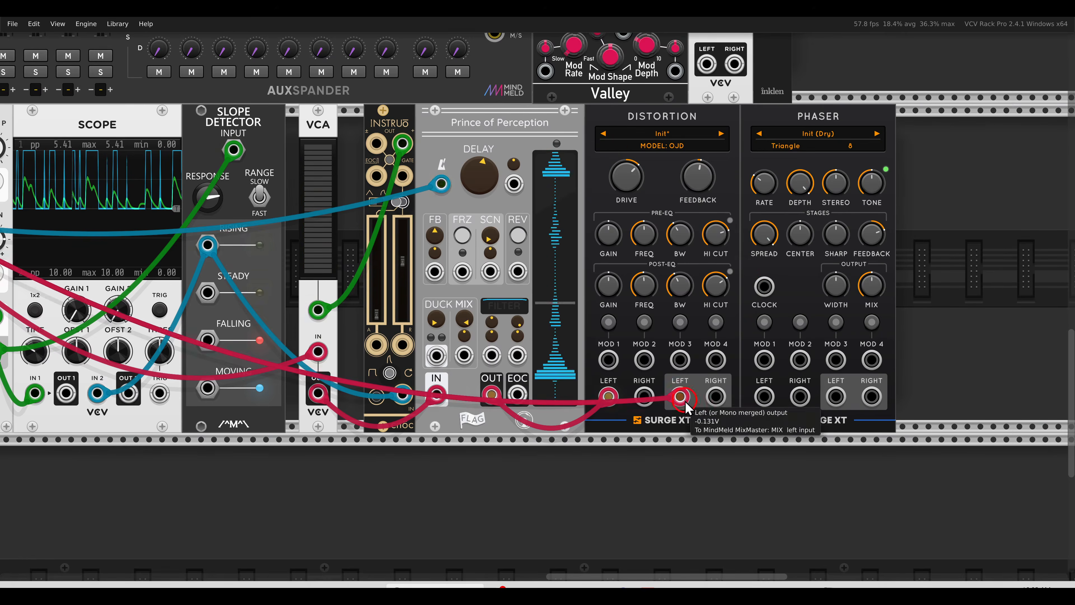
left_click_drag(679, 397, 832, 400)
left_click_drag(681, 397, 762, 397)
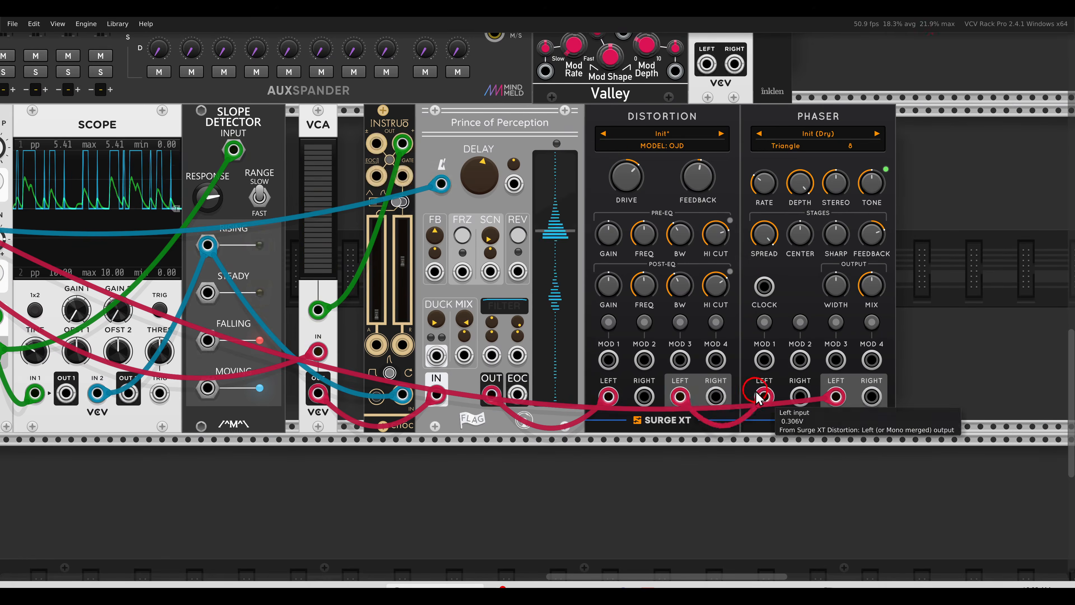
scroll(753, 387, "down", 3)
left_click_drag(733, 318, 817, 379)
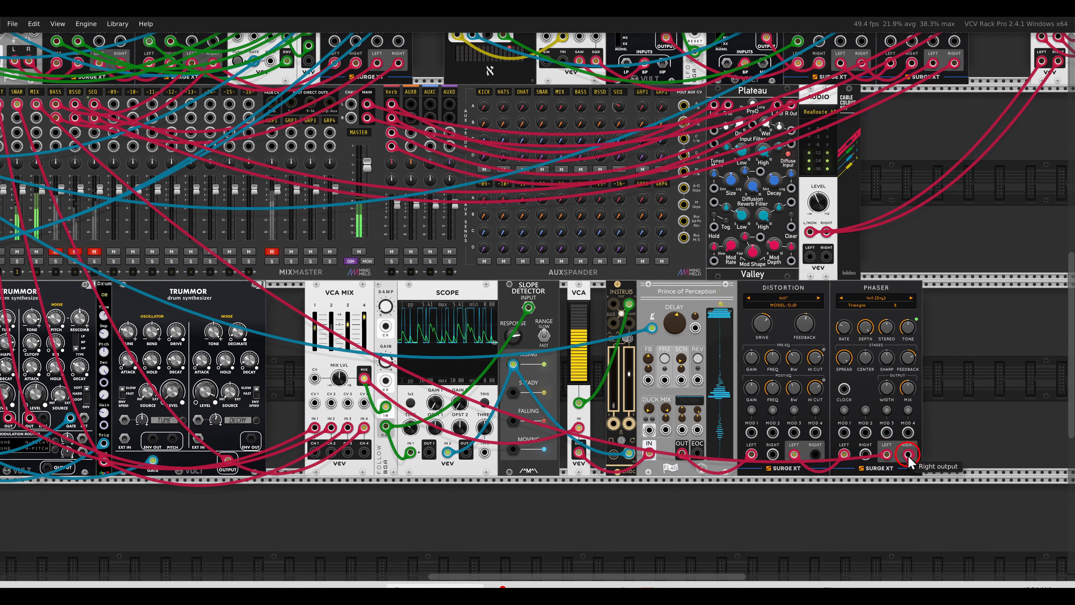
left_click_drag(909, 456, 288, 173)
scroll(438, 230, "right", 12)
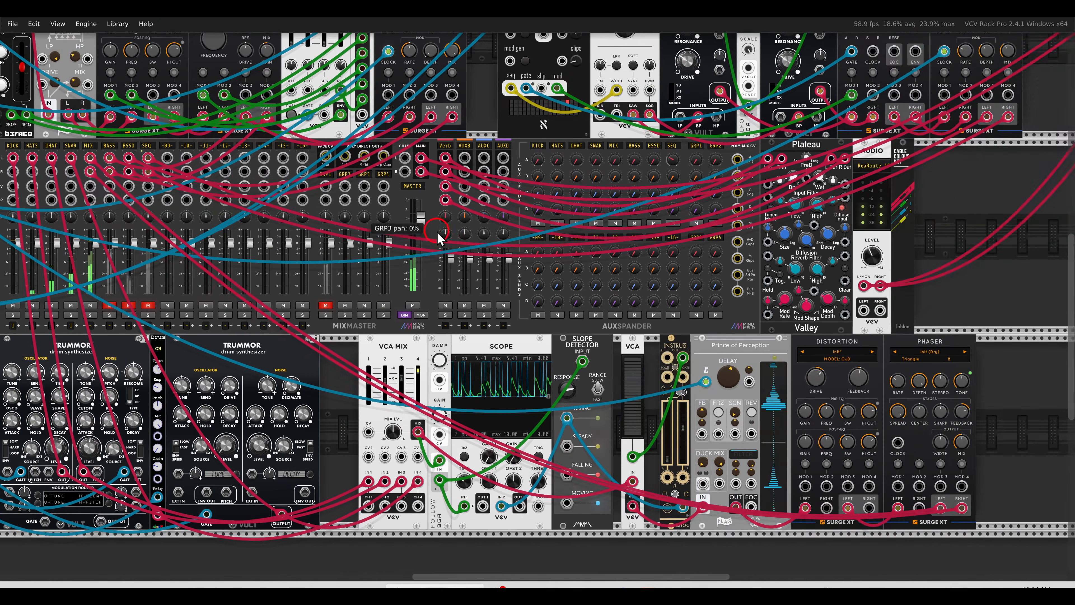
scroll(531, 290, "down", 4)
scroll(607, 303, "up", 6)
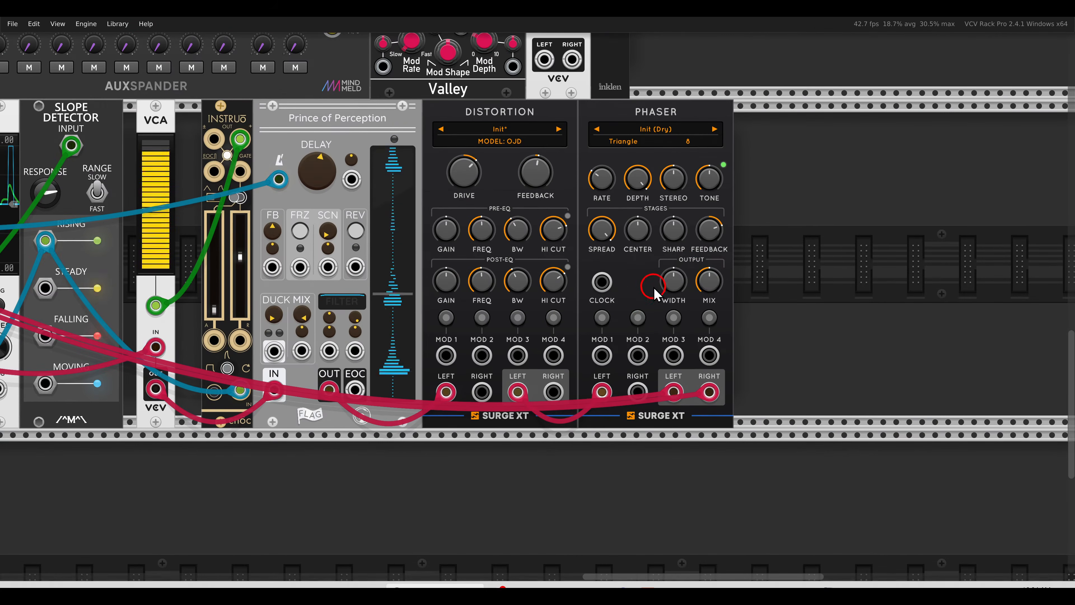
Set the Phaser feedback to about 81% and clock it from the delay's clock
left_click_drag(709, 236, 687, 205)
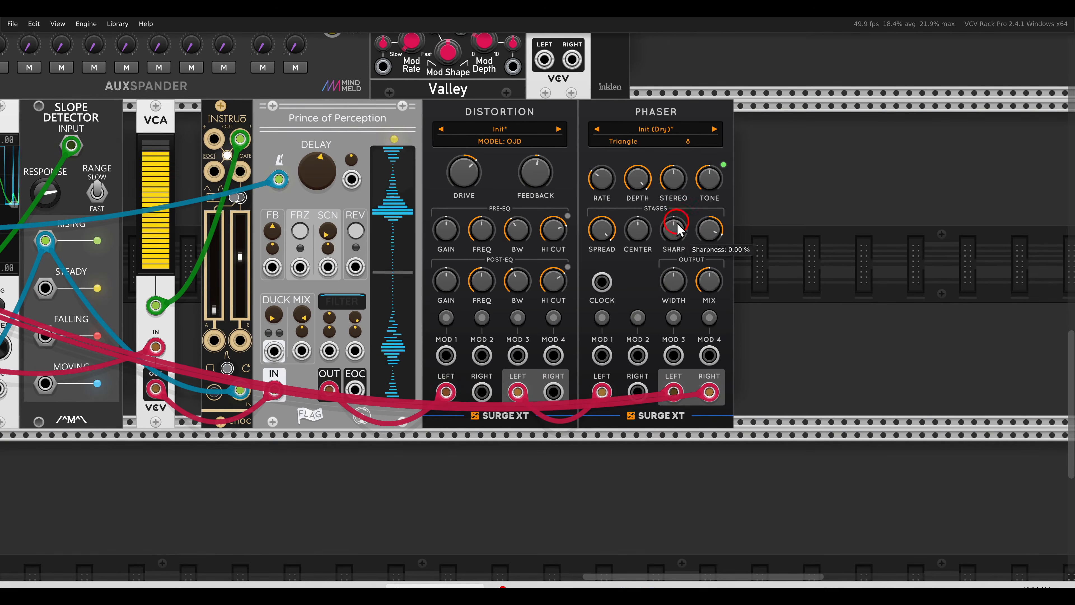
scroll(339, 194, "up", 1)
left_click_drag(280, 180, 651, 298)
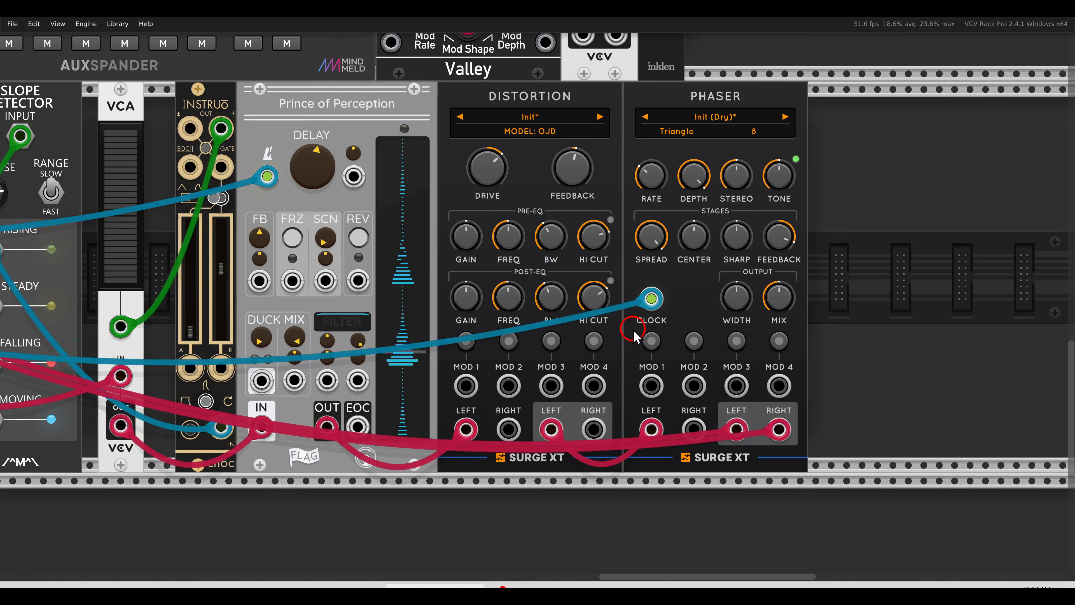
scroll(612, 282, "down", 1)
scroll(614, 292, "down", 3)
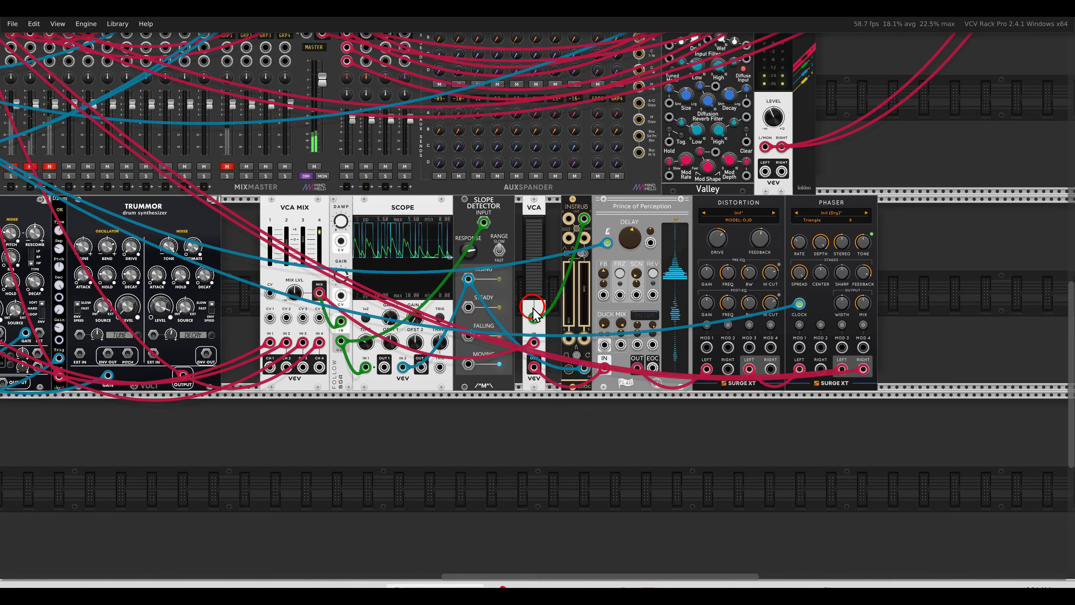
Mute the BASS, BSSD and SEQ channels in MixMaster and unmute the GRP1 group
scroll(397, 271, "down", 3)
scroll(382, 186, "up", 3)
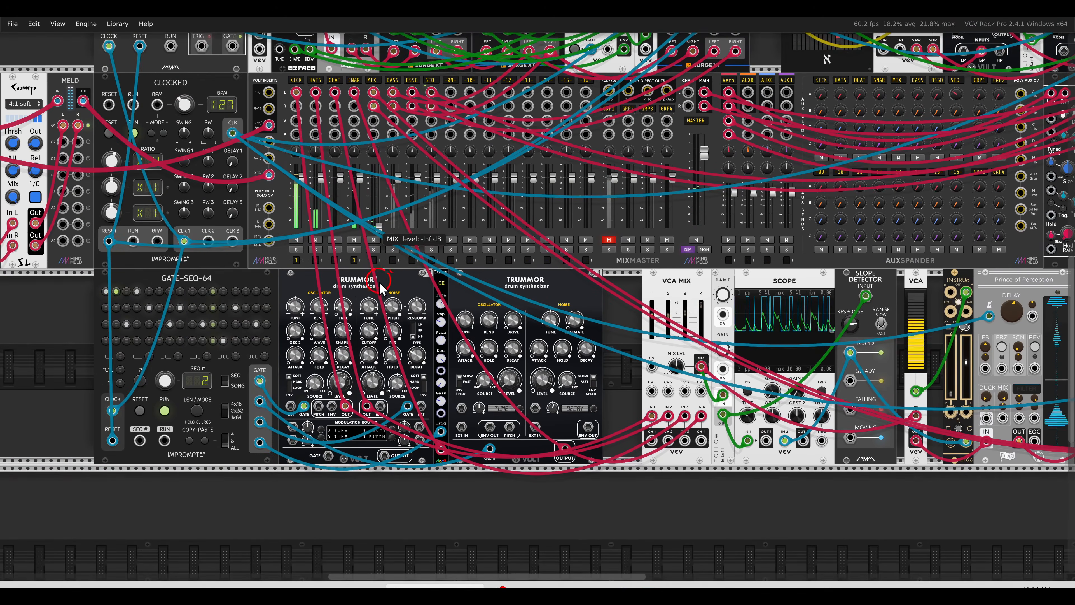
left_click_drag(392, 240, 431, 240)
left_click(609, 239)
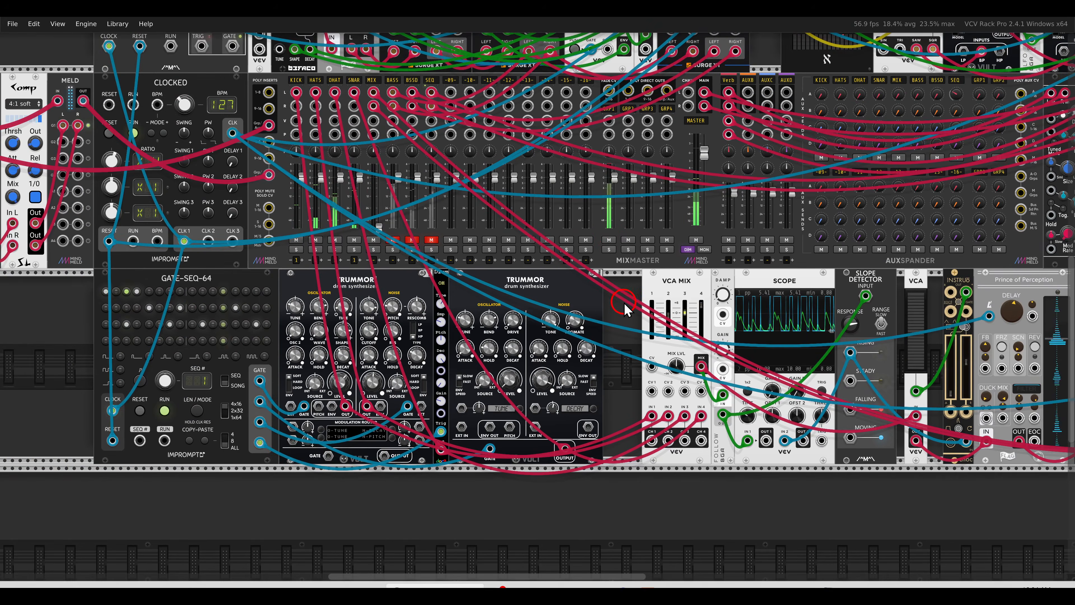
Lower the MIX channel fader to about -21 dB
scroll(625, 310, "down", 2)
scroll(550, 275, "up", 1)
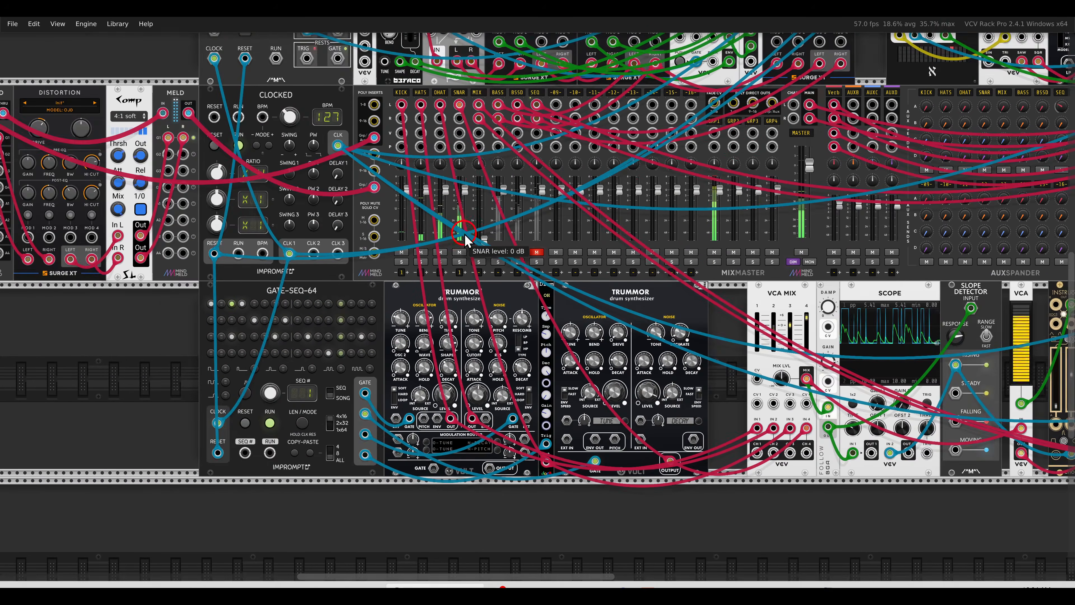
scroll(465, 235, "up", 3)
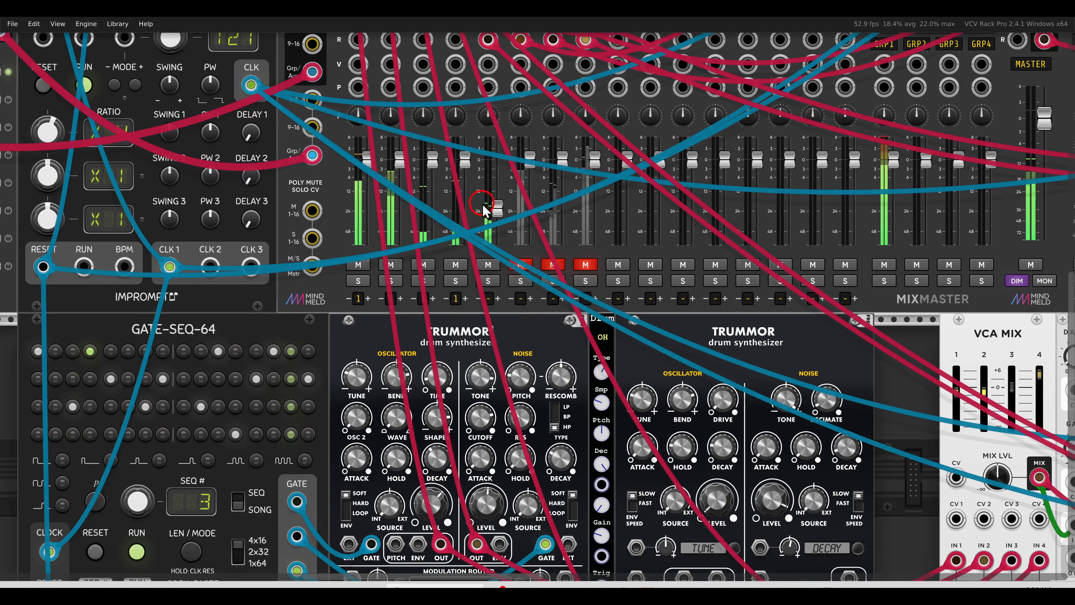
left_click_drag(485, 210, 496, 216)
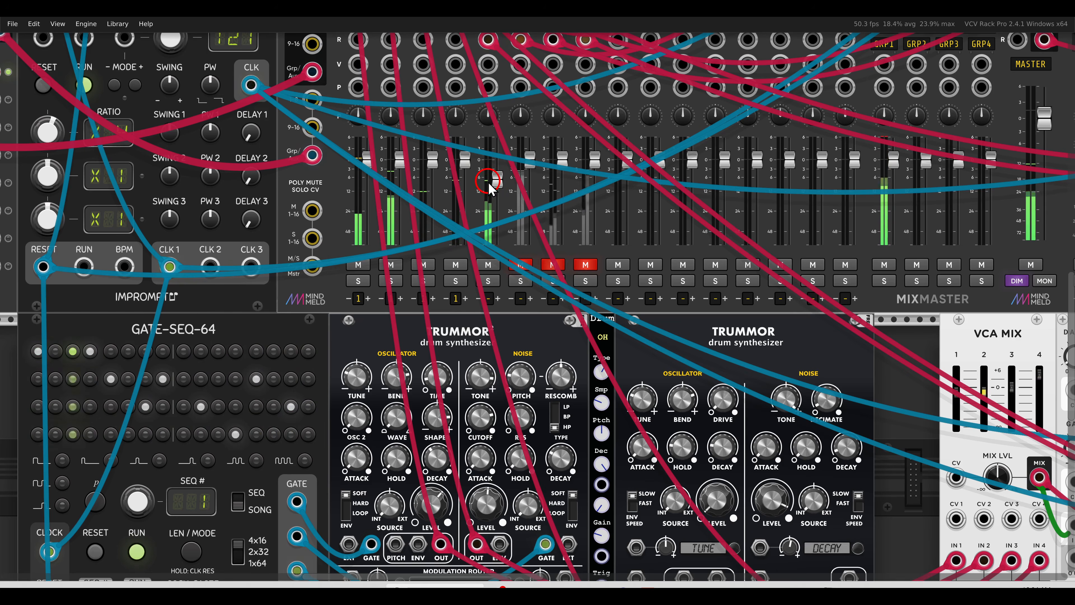
left_click_drag(666, 305, 272, 220)
left_click_drag(683, 344, 516, 312)
left_click_drag(292, 300, 325, 290)
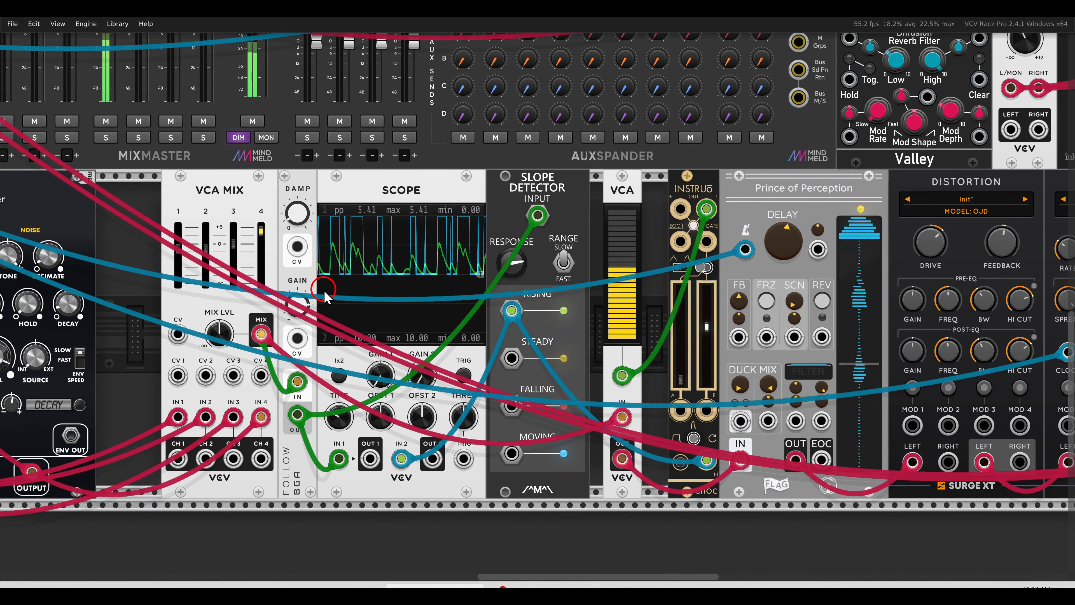
left_click_drag(151, 207, 745, 229)
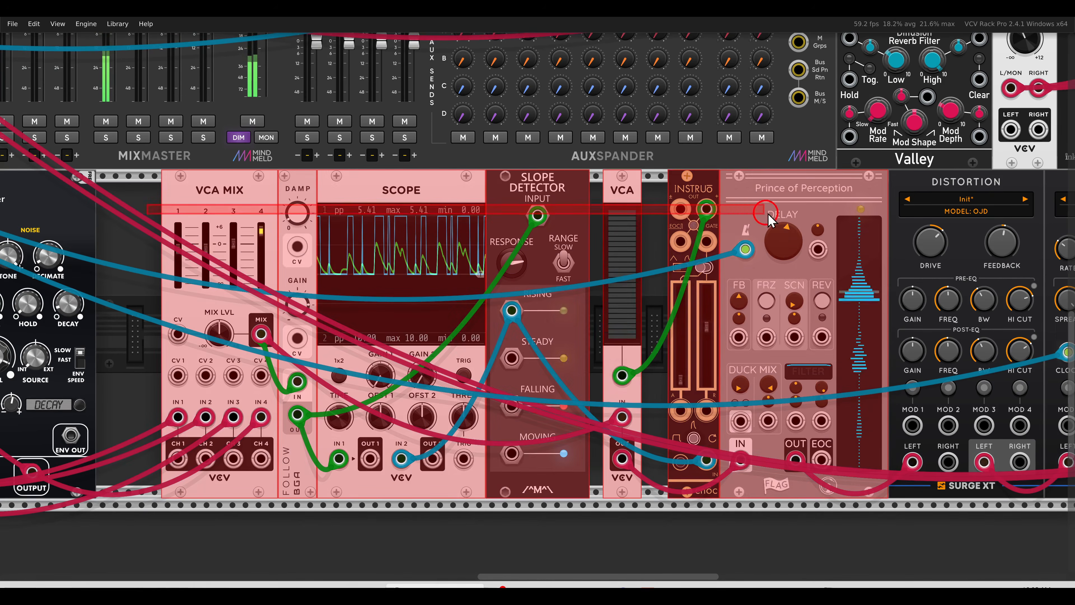
left_click(143, 207)
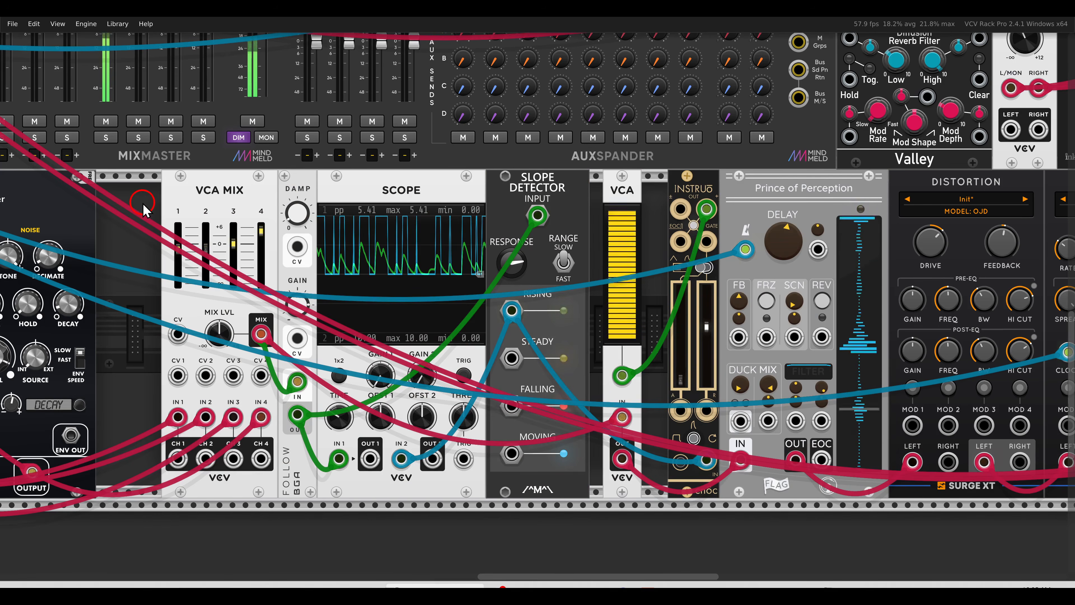
Switch off the mute buttons on MixMaster's BSSD and SEQ channel strips
scroll(292, 211, "down", 2)
left_click_drag(216, 200, 837, 482)
scroll(548, 256, "up", 5)
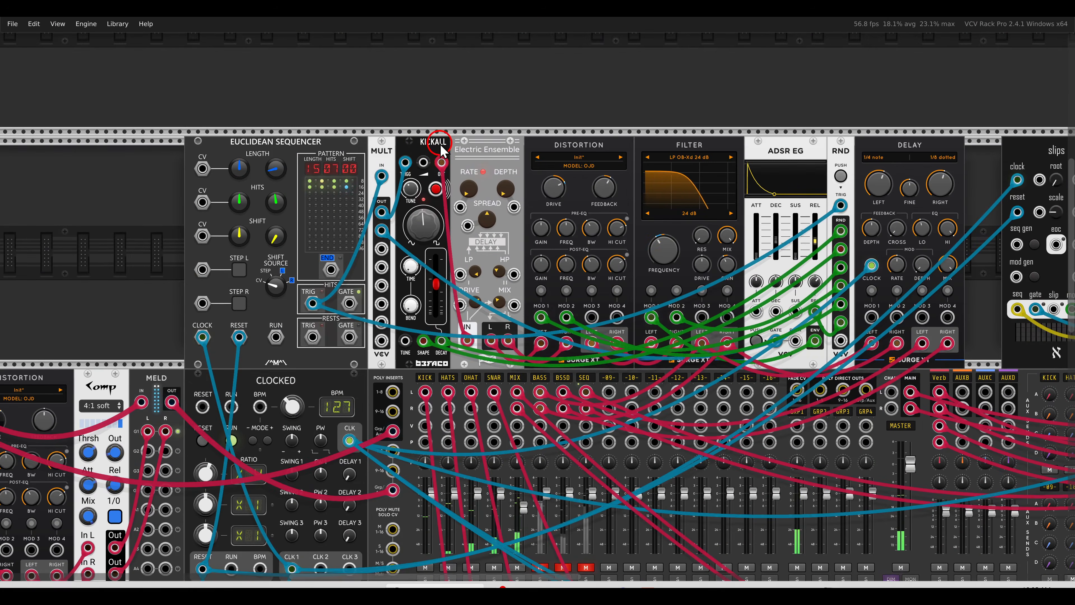
scroll(328, 146, "down", 3)
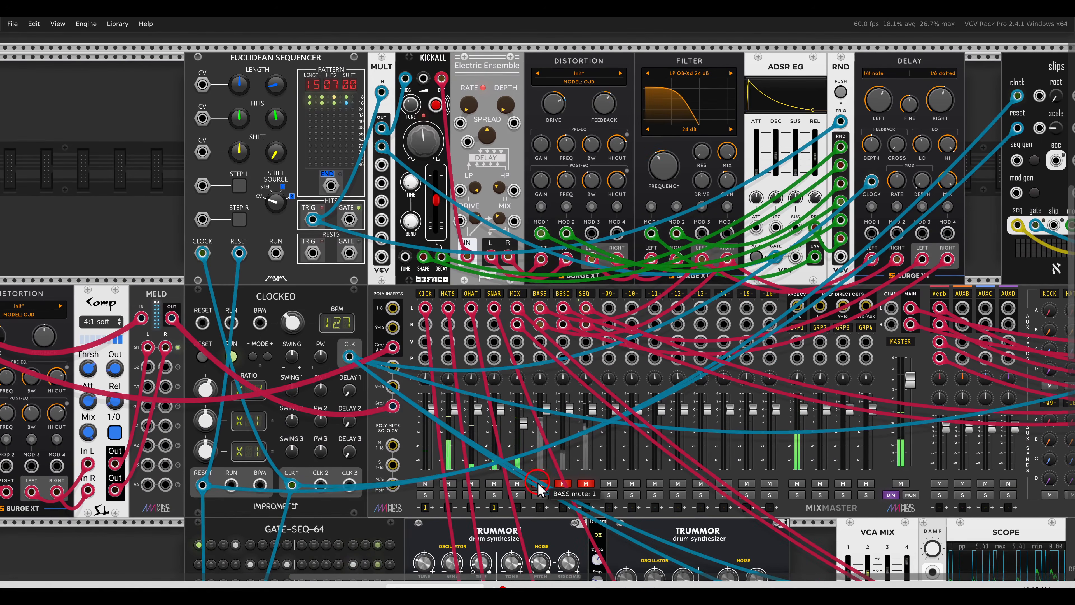
left_click(558, 484)
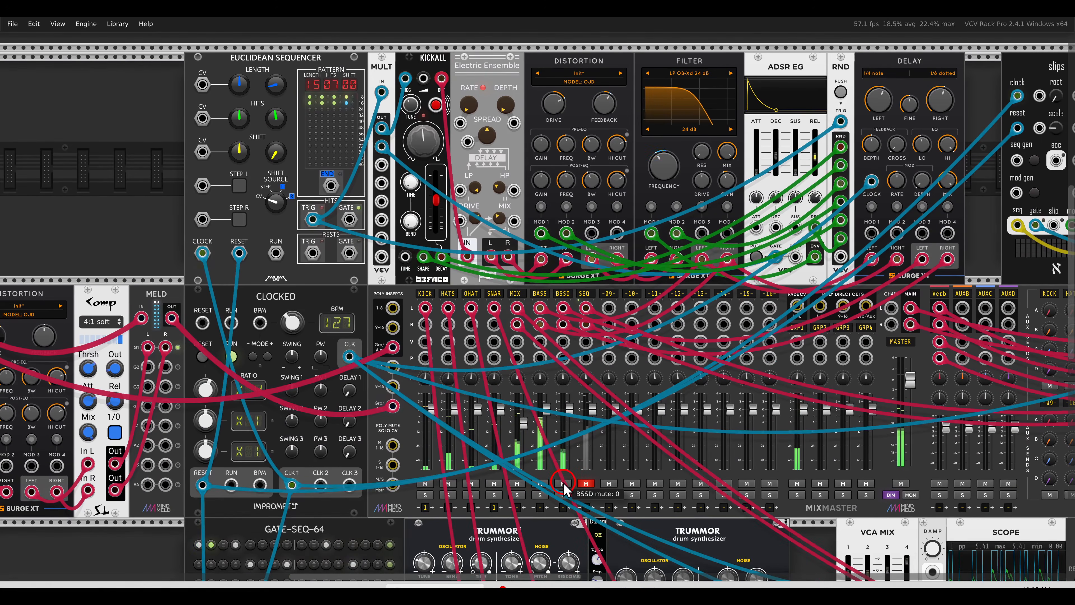
scroll(347, 330, "right", 10)
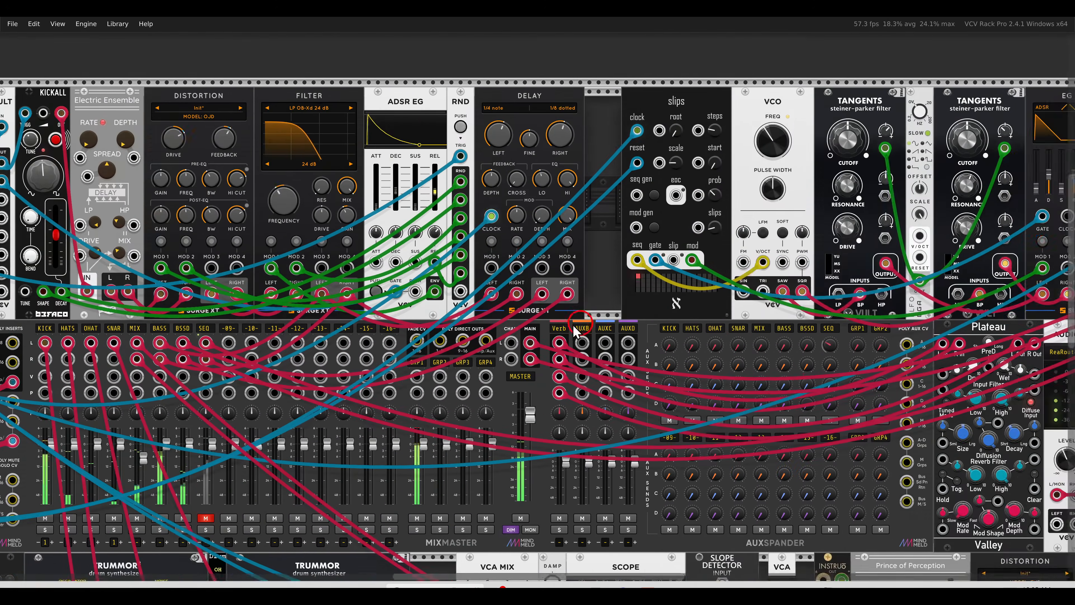
scroll(347, 331, "right", 1)
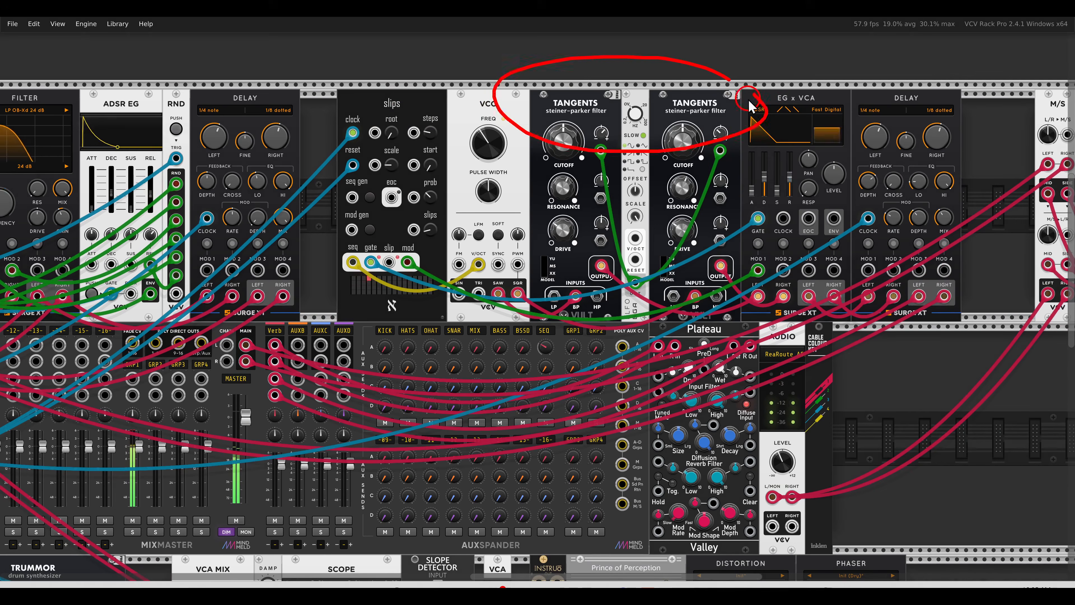
left_click_drag(351, 307, 658, 277)
left_click(227, 491)
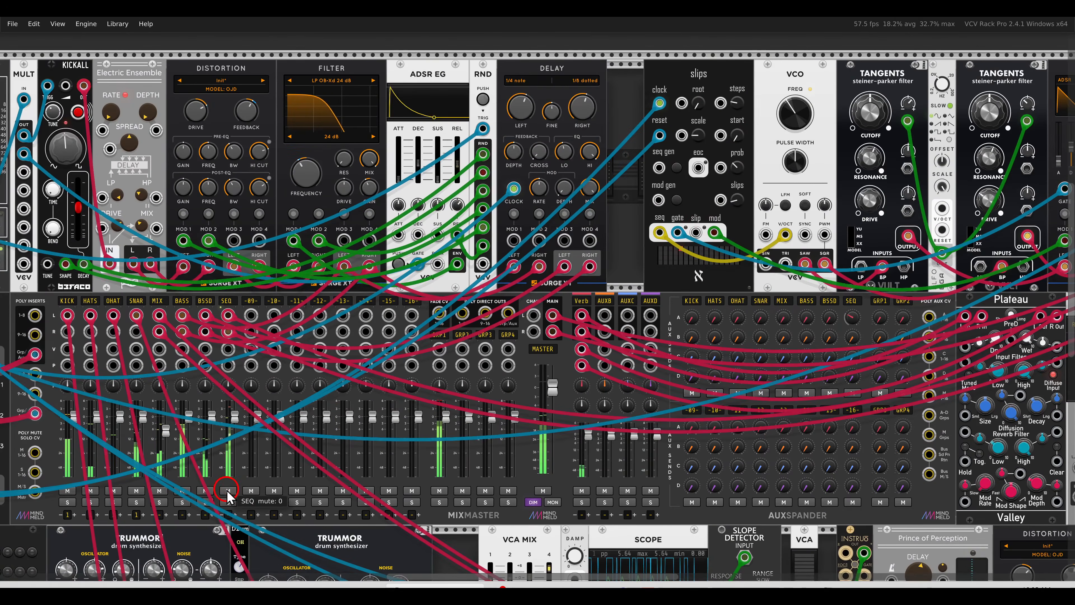
scroll(228, 496, "down", 5)
scroll(517, 286, "up", 3)
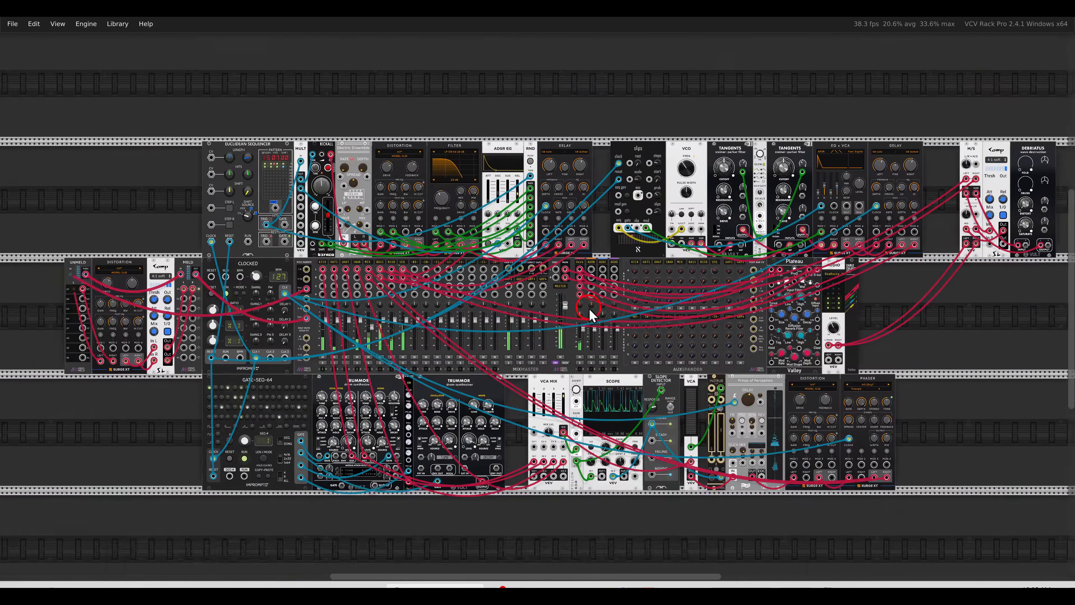
scroll(516, 287, "up", 2)
scroll(523, 227, "up", 2)
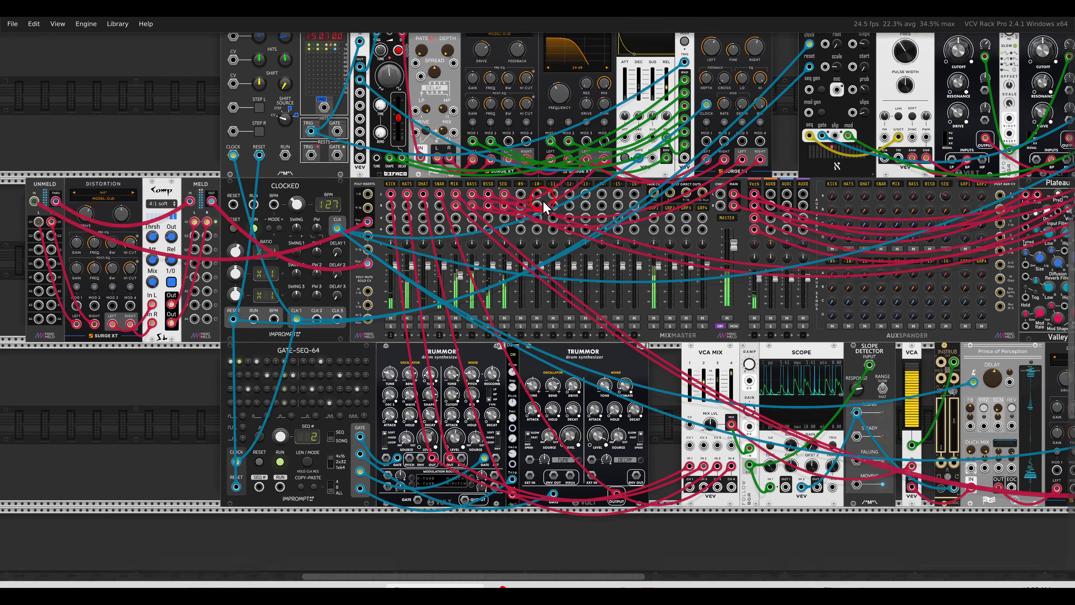
left_click_drag(563, 253, 555, 241)
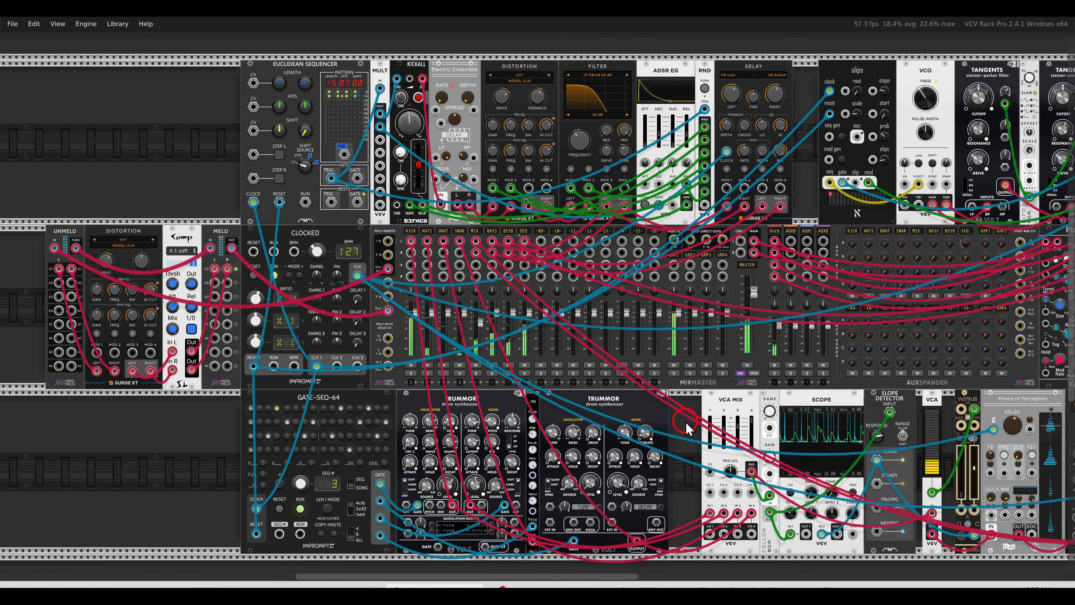
left_click_drag(699, 426, 645, 419)
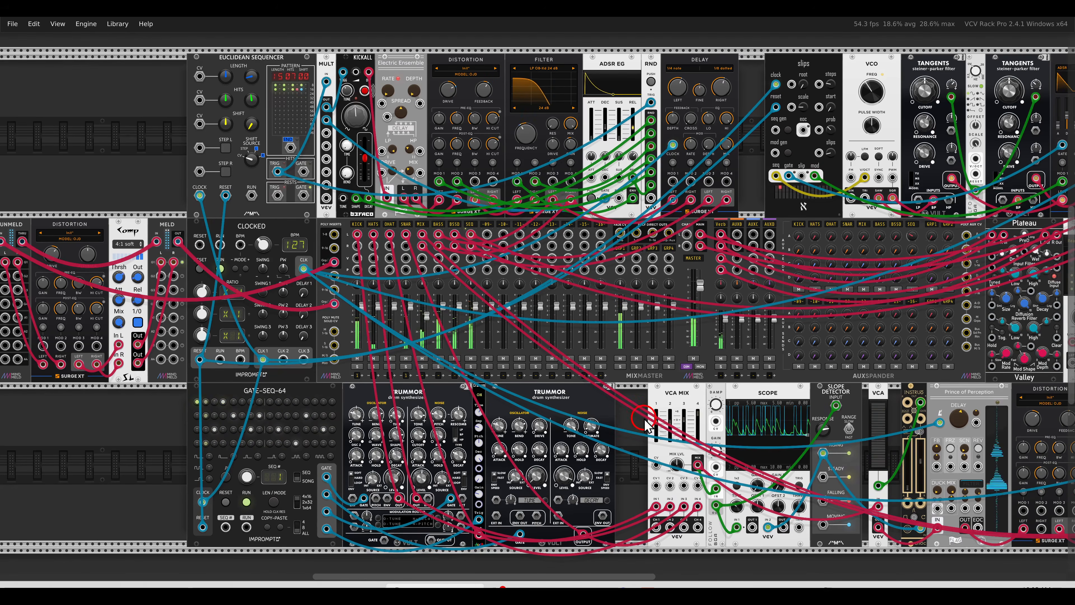